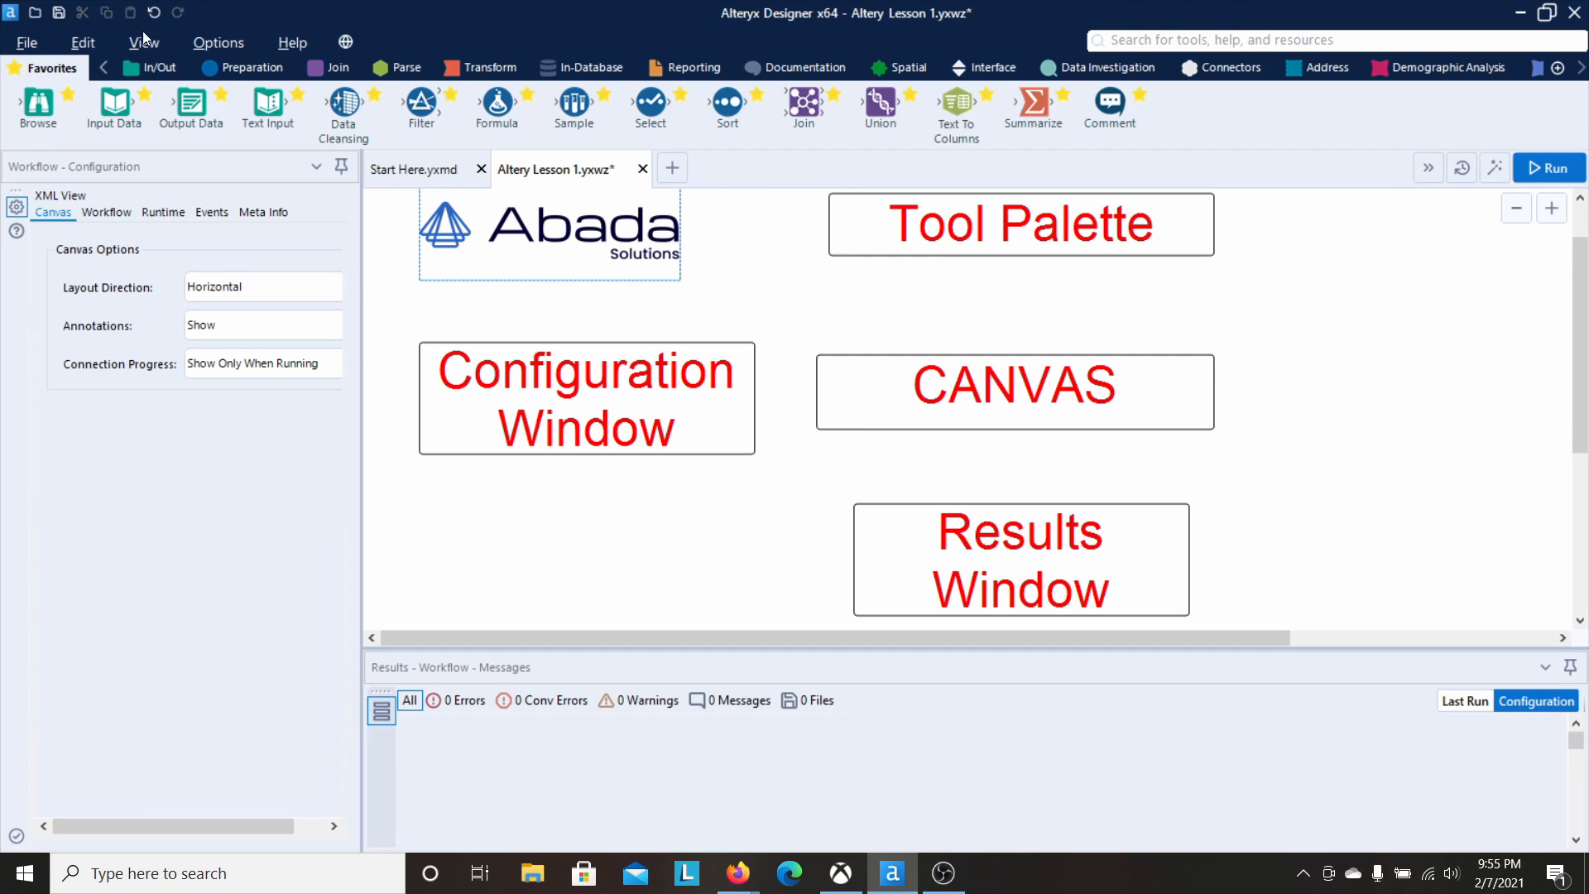
{"action": "left_click", "coordinate": [152, 68]}
{"action": "left_click", "coordinate": [248, 68]}
{"action": "left_click", "coordinate": [333, 68]}
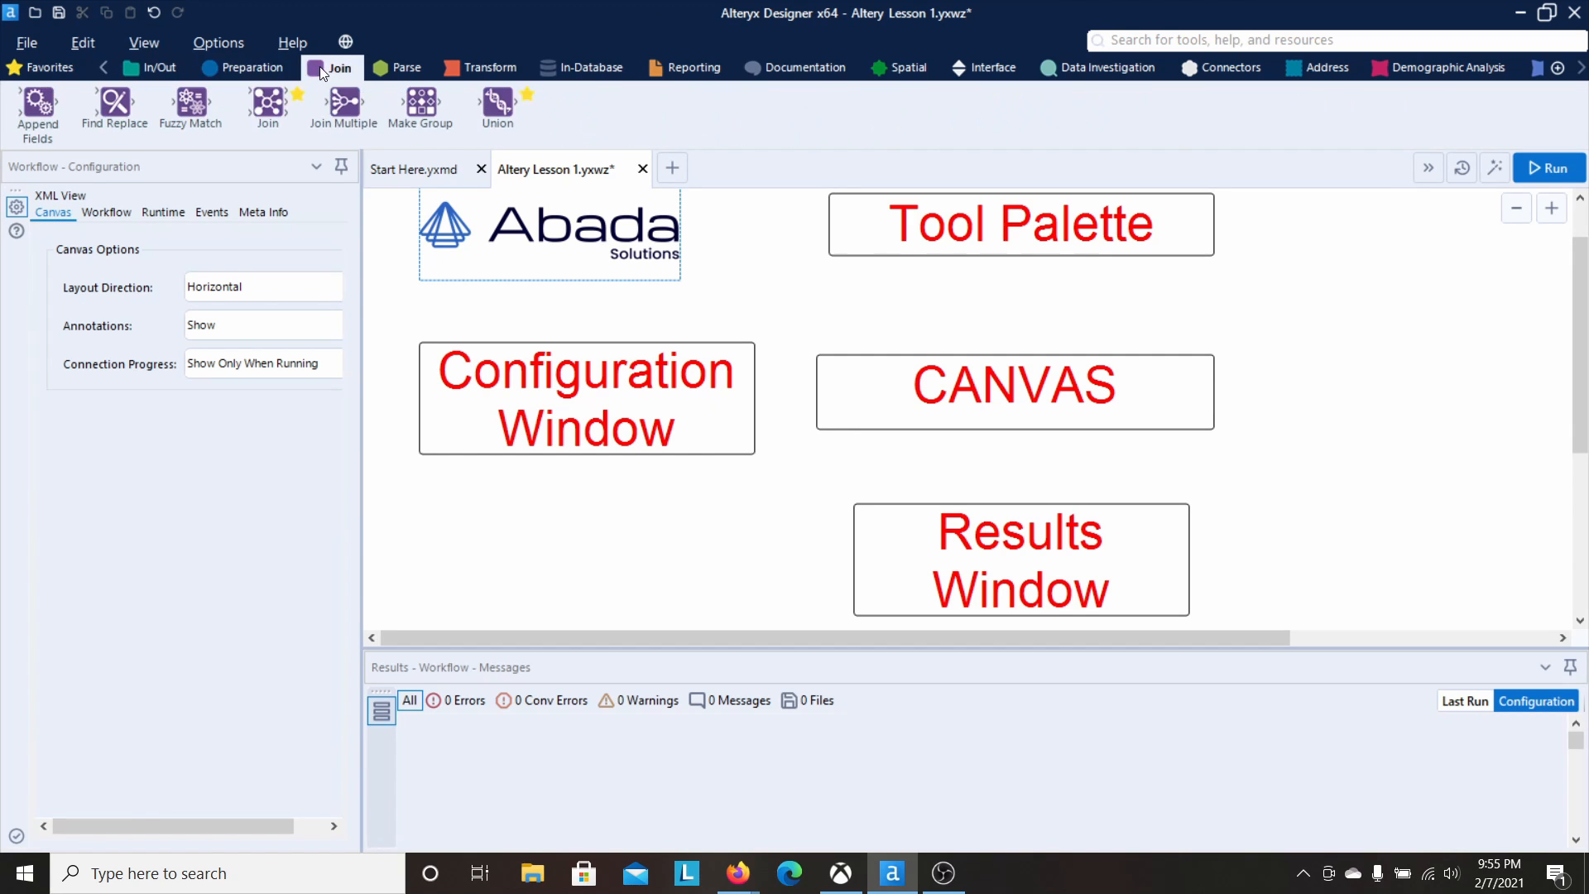
{"action": "left_click", "coordinate": [25, 75]}
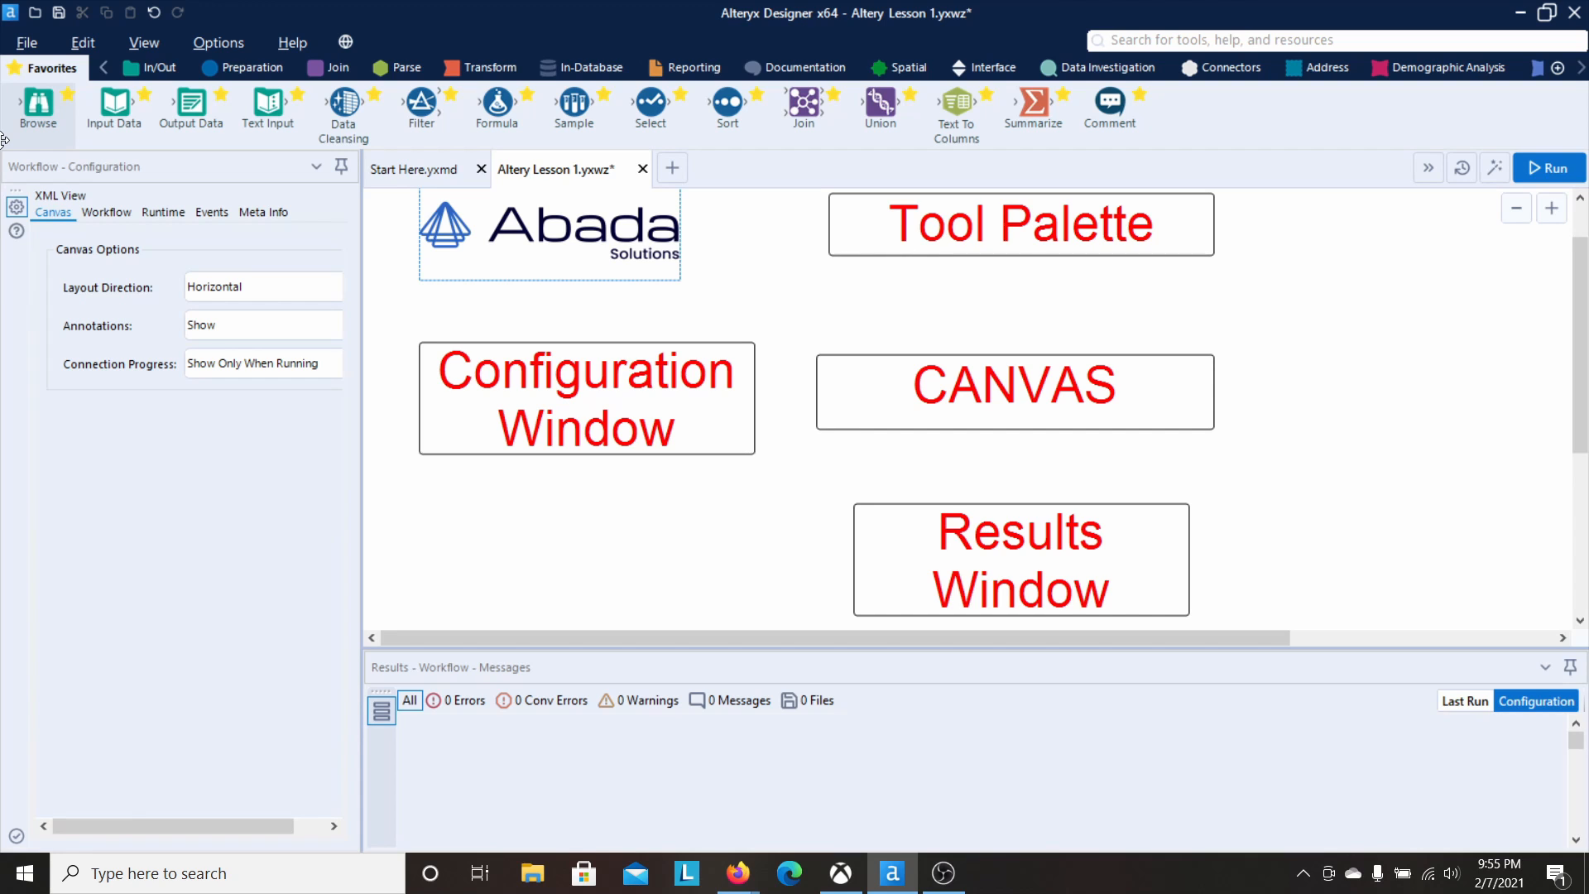
Step: Move the CANVAS comment box aside to free the middle of the canvas, then deselect it
{"action": "left_click", "coordinate": [876, 365]}
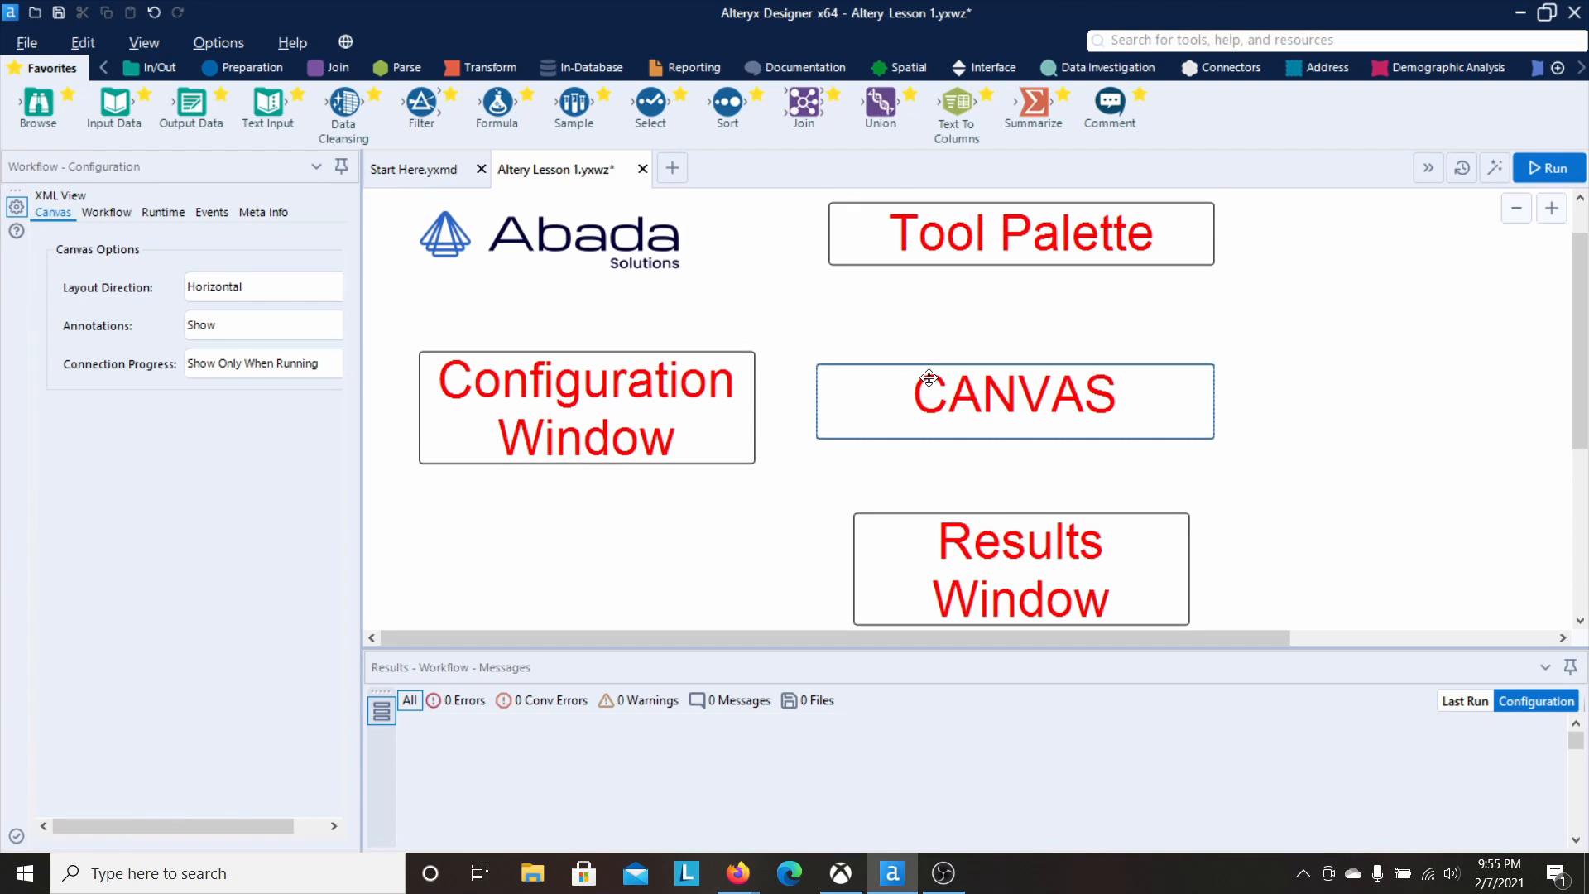
{"action": "mouse_move", "coordinate": [929, 377]}
{"action": "left_mouse_down"}
{"action": "mouse_move", "coordinate": [1411, 340]}
{"action": "mouse_move", "coordinate": [1413, 352]}
{"action": "left_mouse_up"}
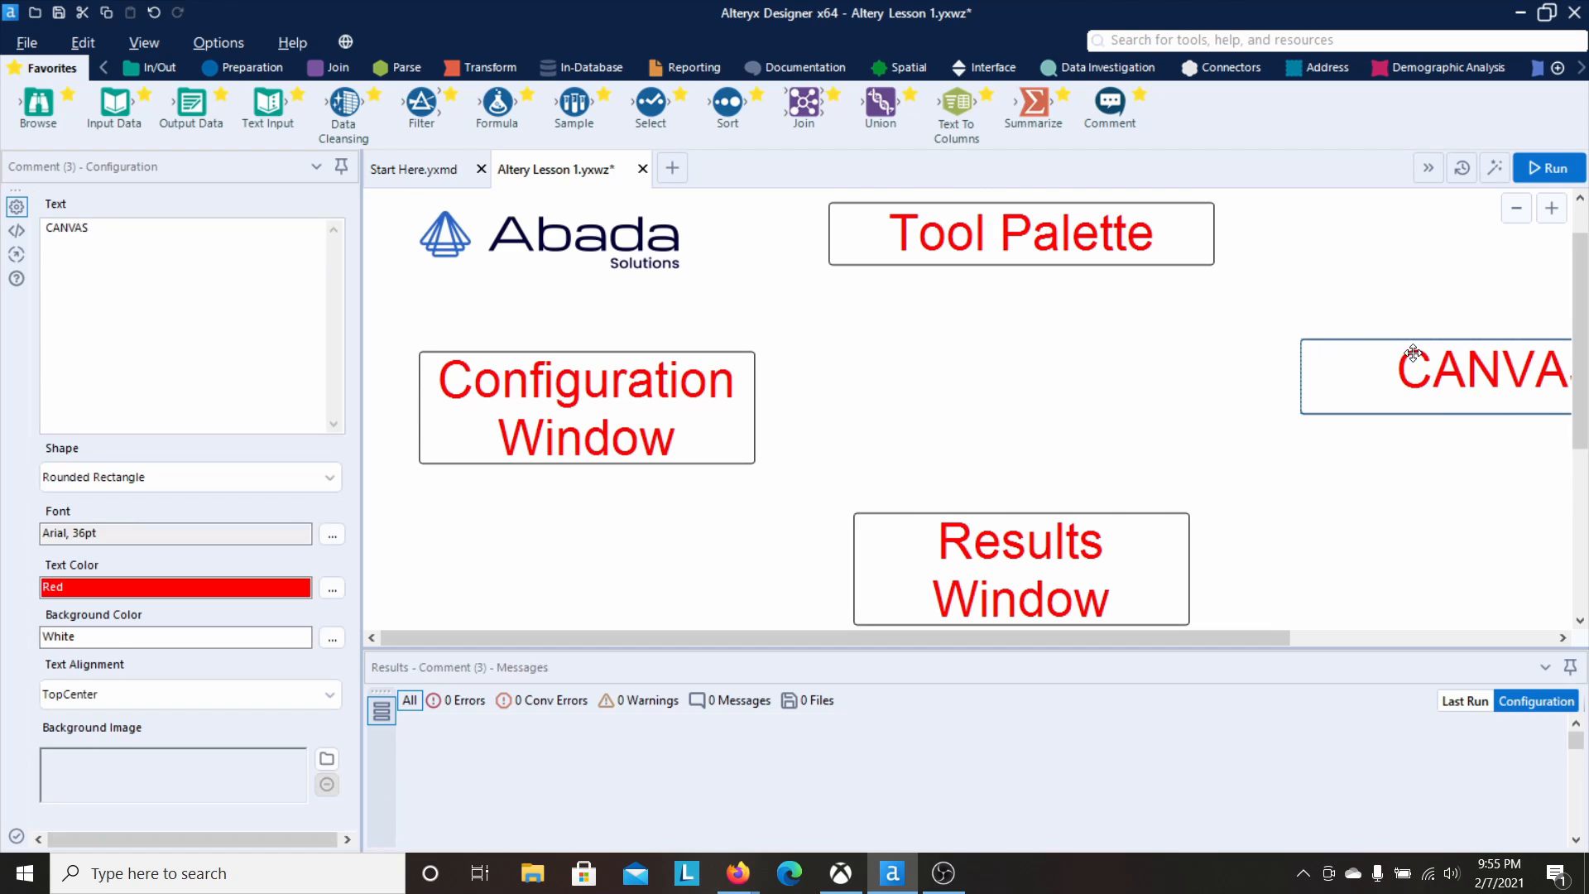
{"action": "left_click", "coordinate": [1095, 389]}
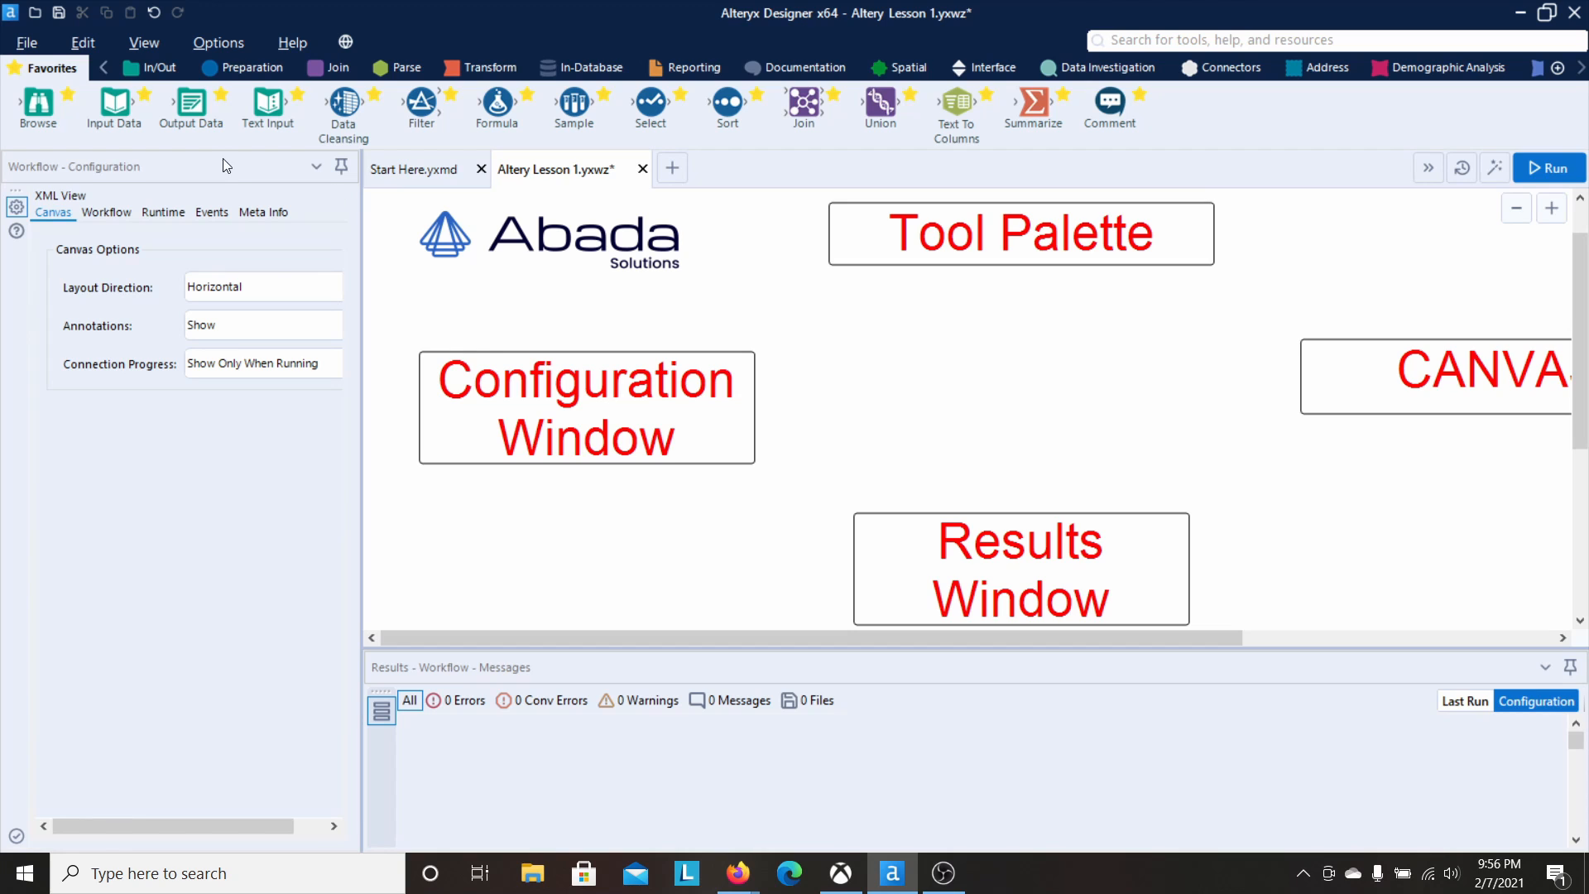
Step: Add an Input Data tool beside the Configuration Window label and a second one found by searching the tools for "input"
{"action": "left_click_drag", "start_coordinate": [114, 103], "coordinate": [808, 381]}
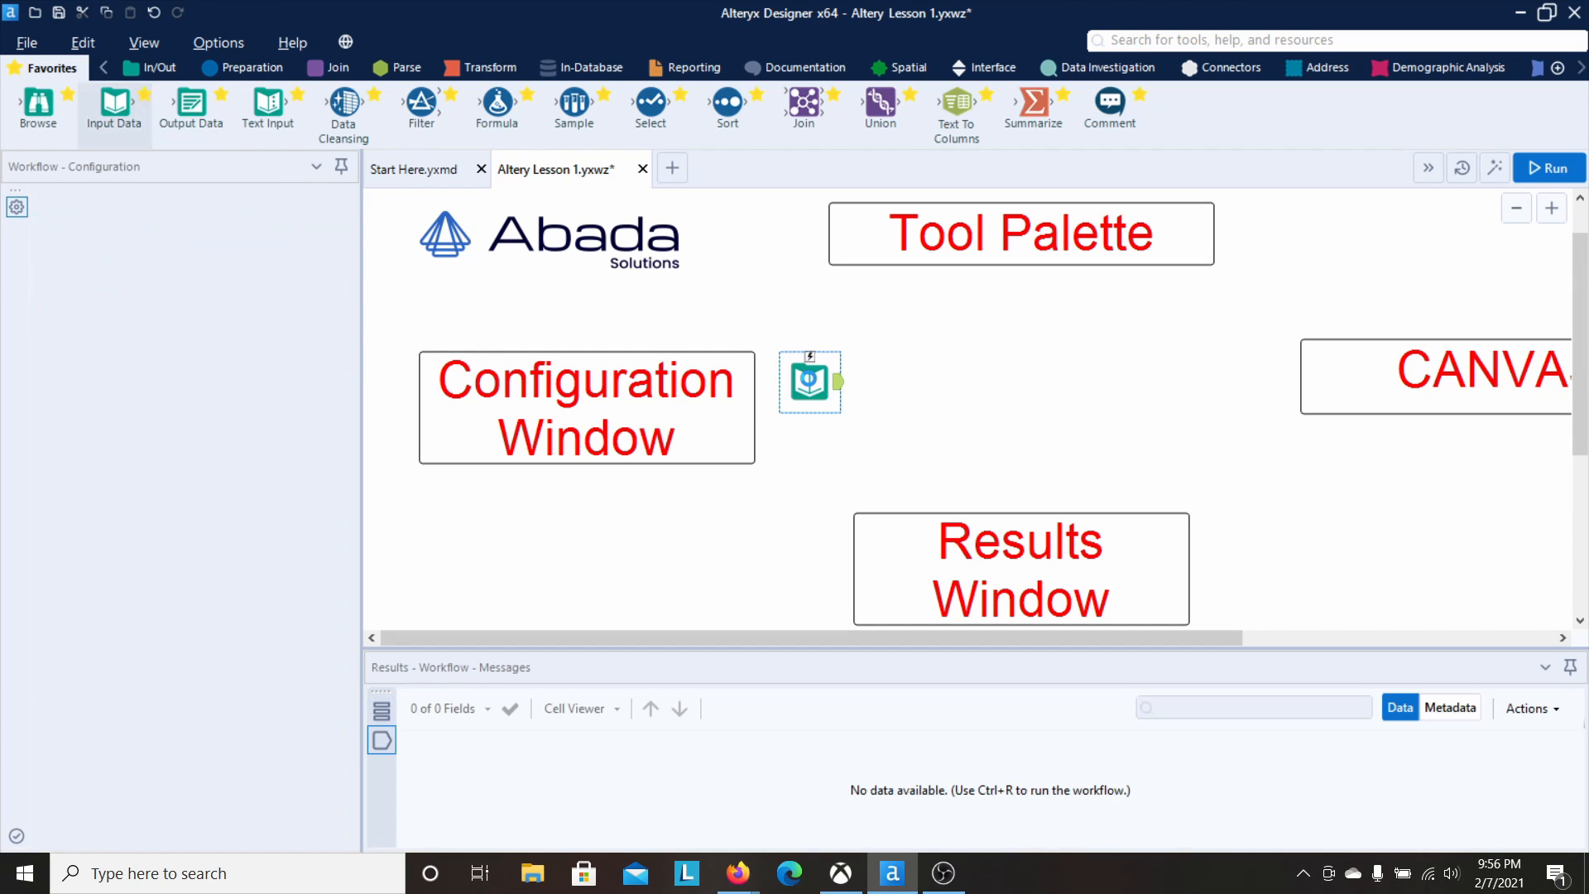
{"action": "left_click", "coordinate": [1154, 42]}
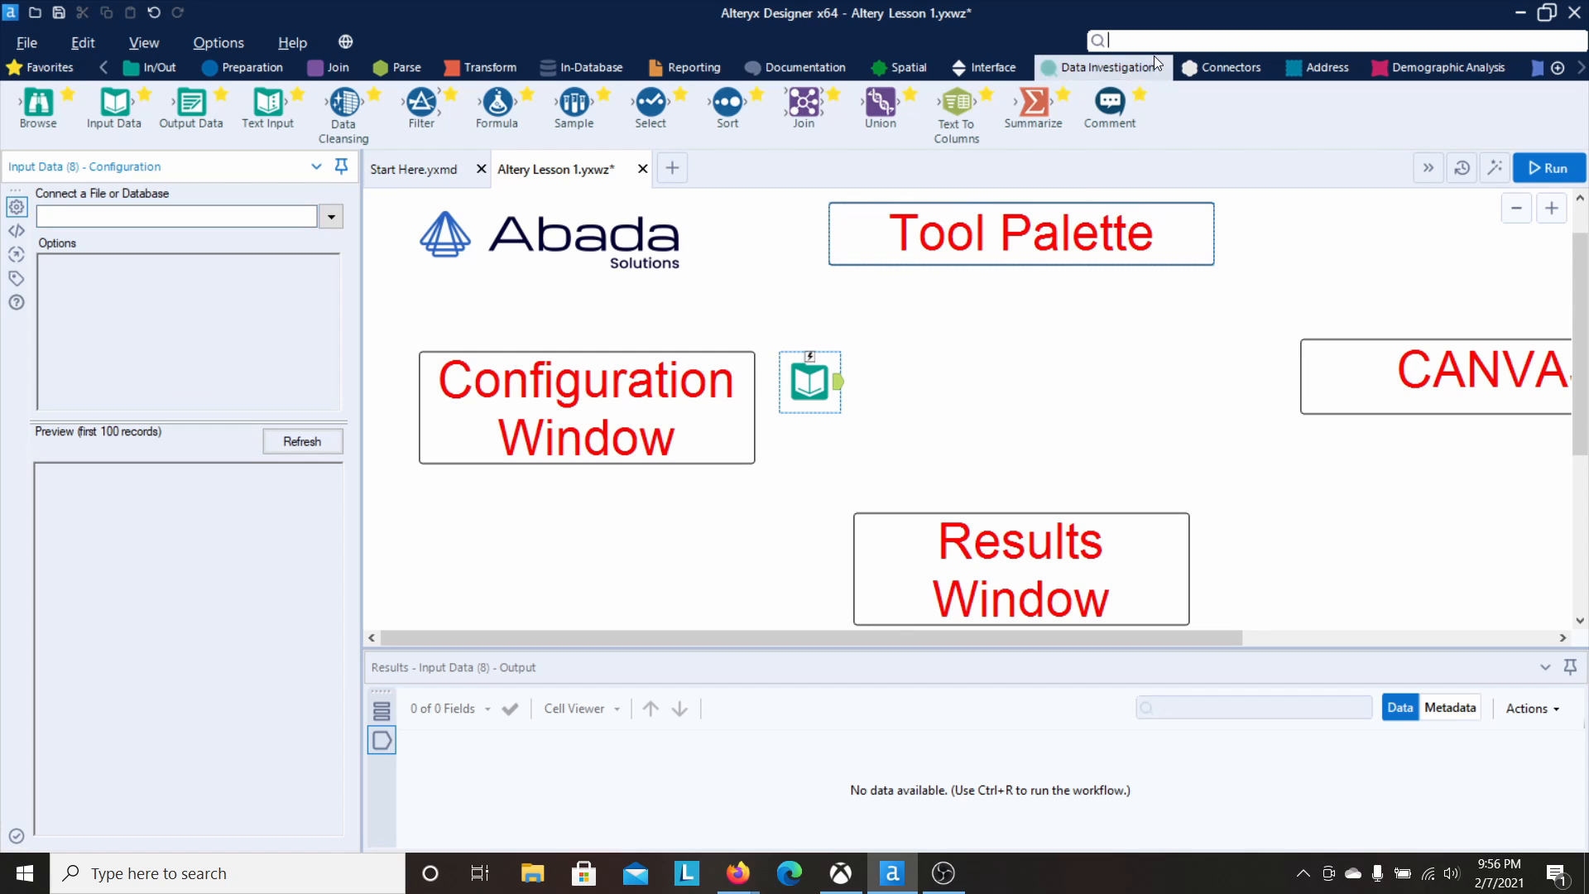
{"action": "type", "text": "input"}
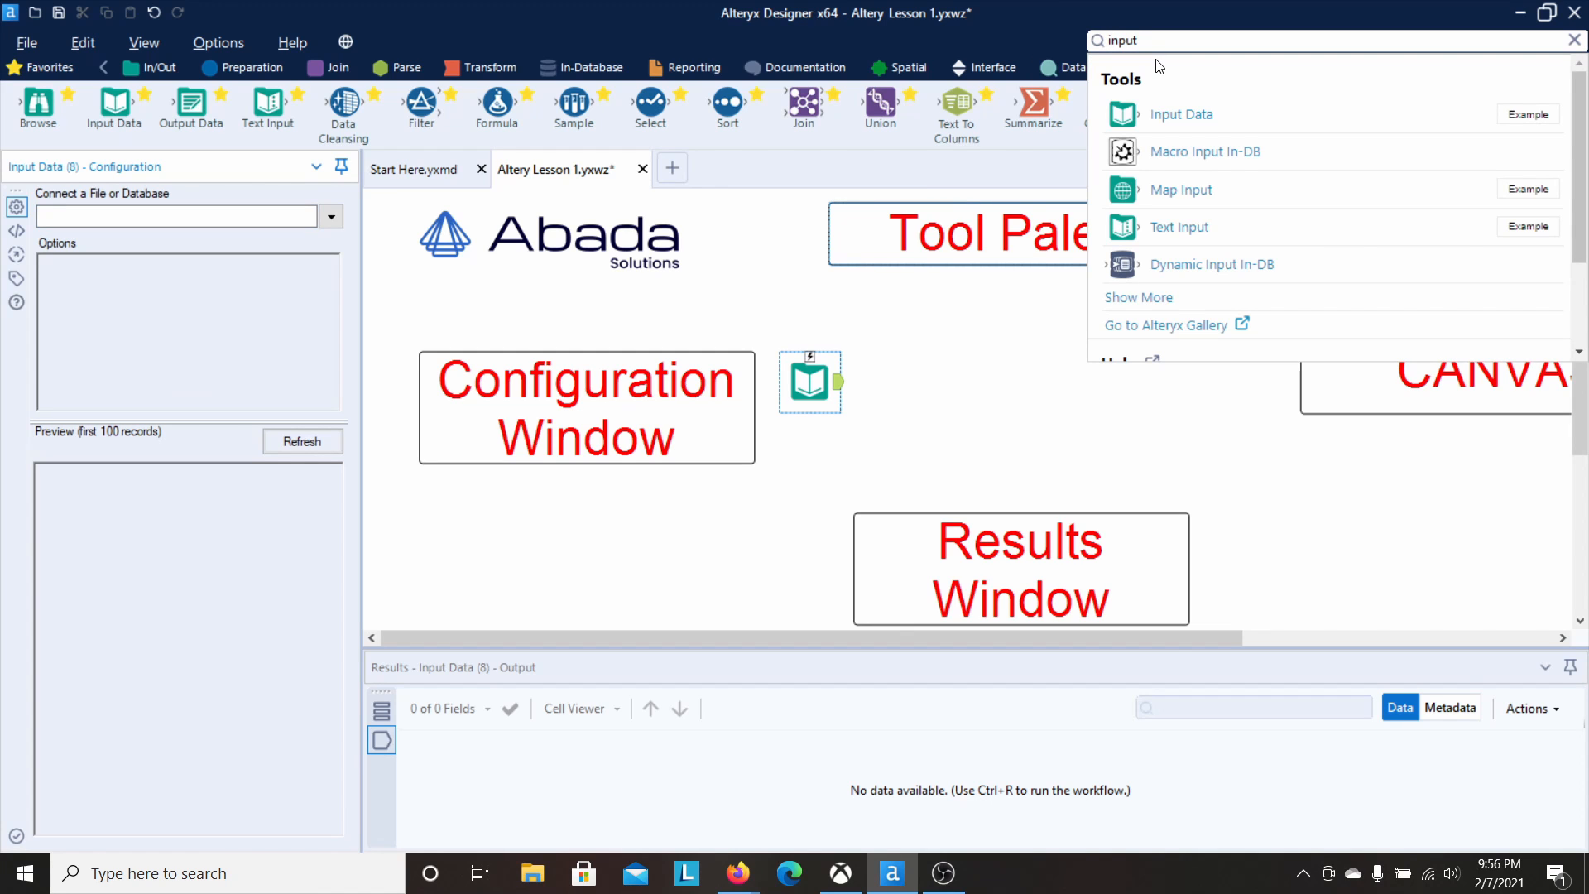
{"action": "left_click_drag", "start_coordinate": [1151, 114], "coordinate": [910, 381]}
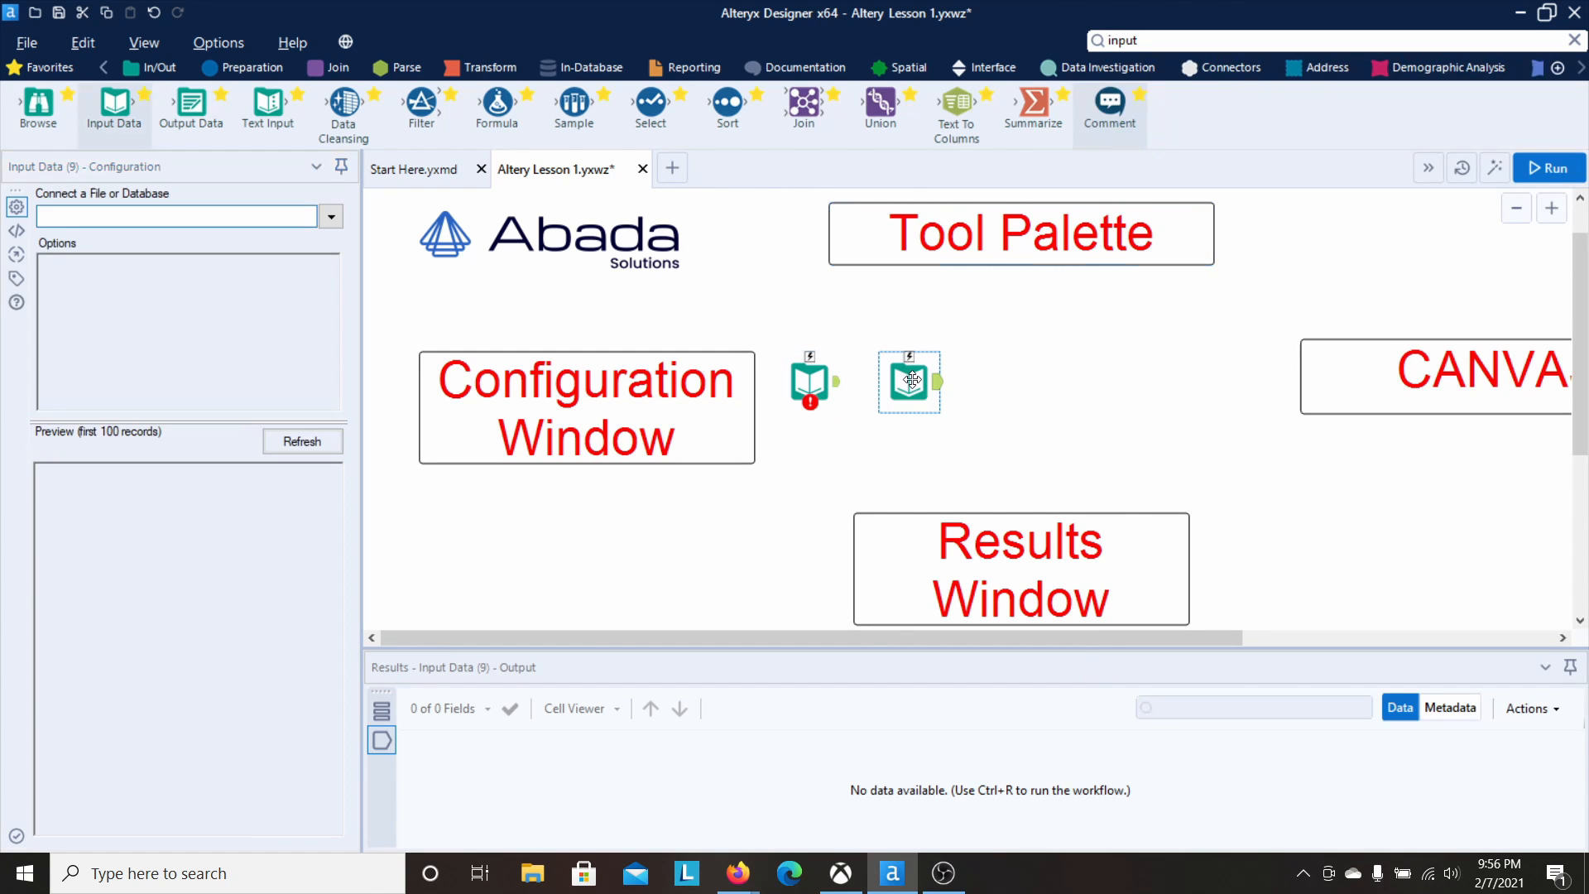
Step: Insert a third Input Data tool from the In/Out category directly on the canvas and line it up with the other two
{"action": "right_click", "coordinate": [1053, 396]}
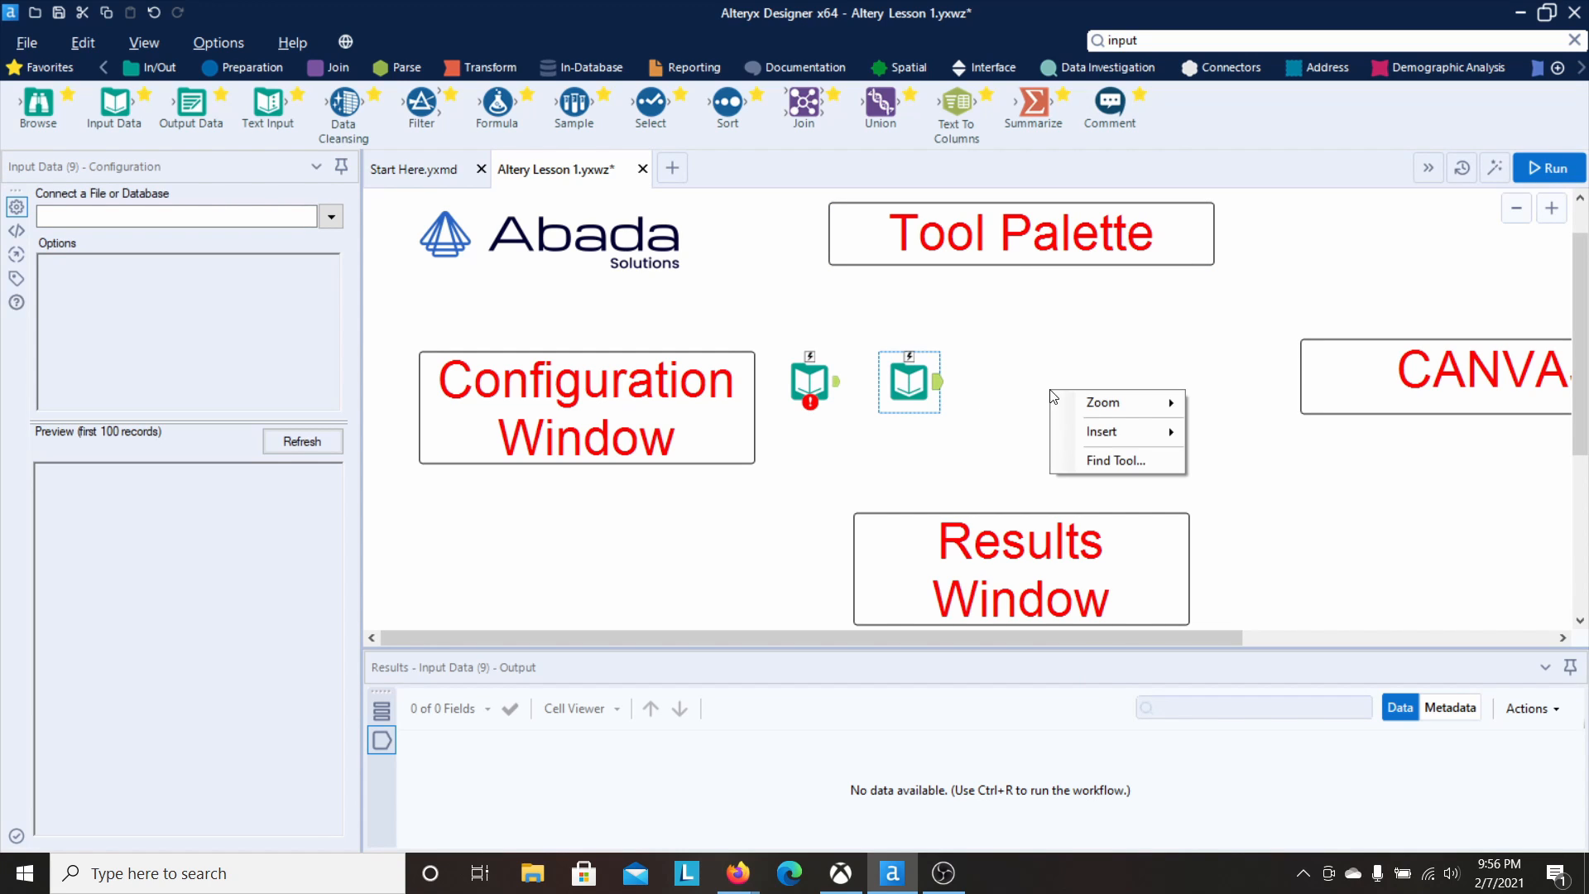
{"action": "mouse_move", "coordinate": [1097, 434]}
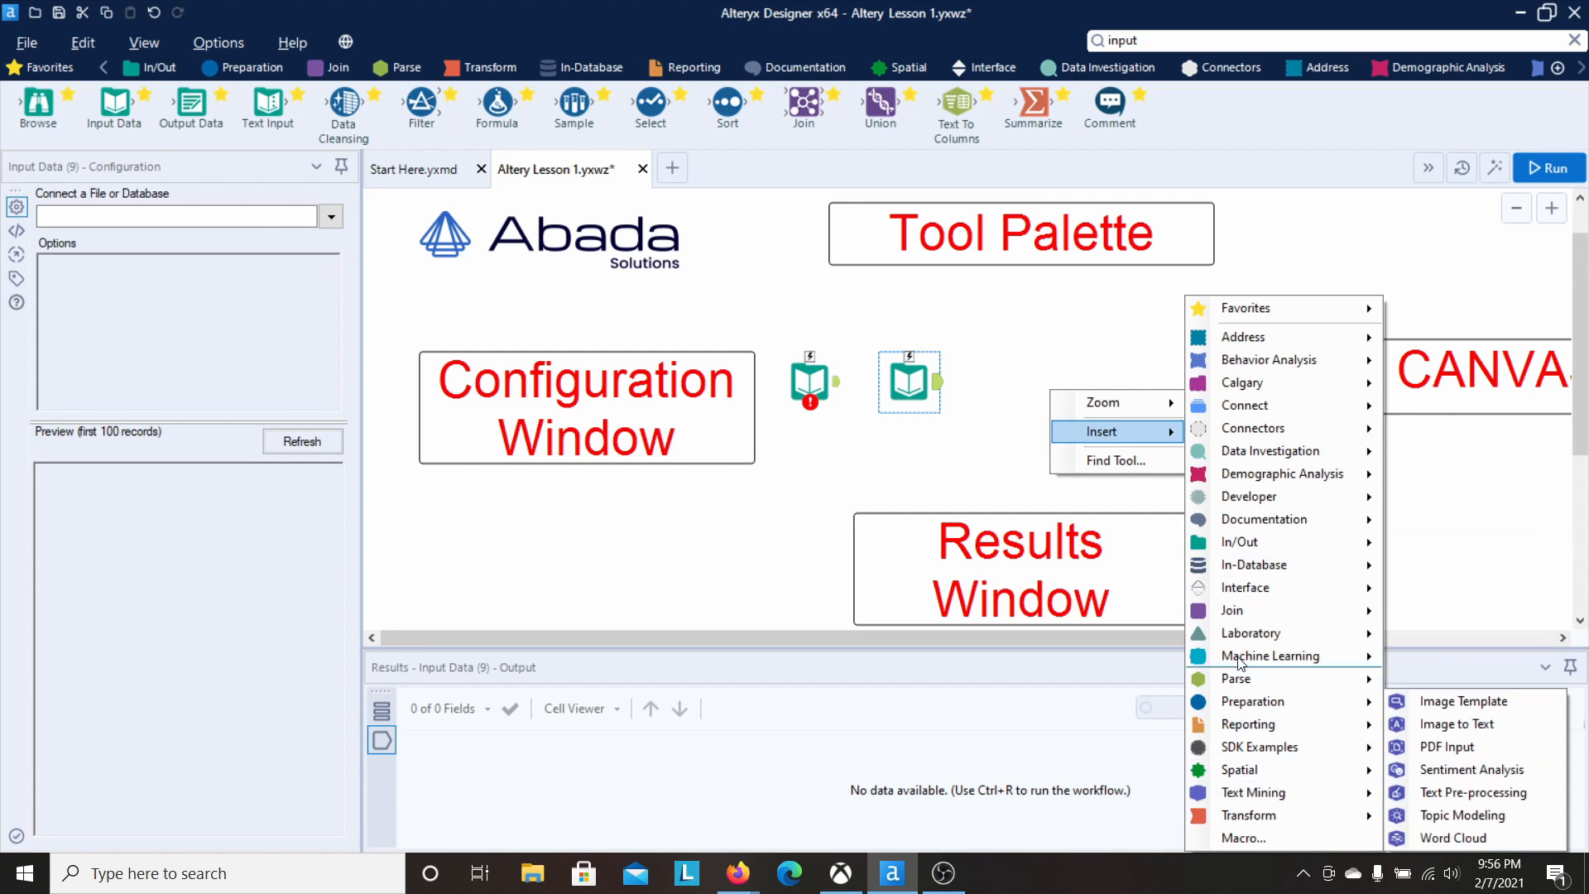
{"action": "mouse_move", "coordinate": [1251, 545]}
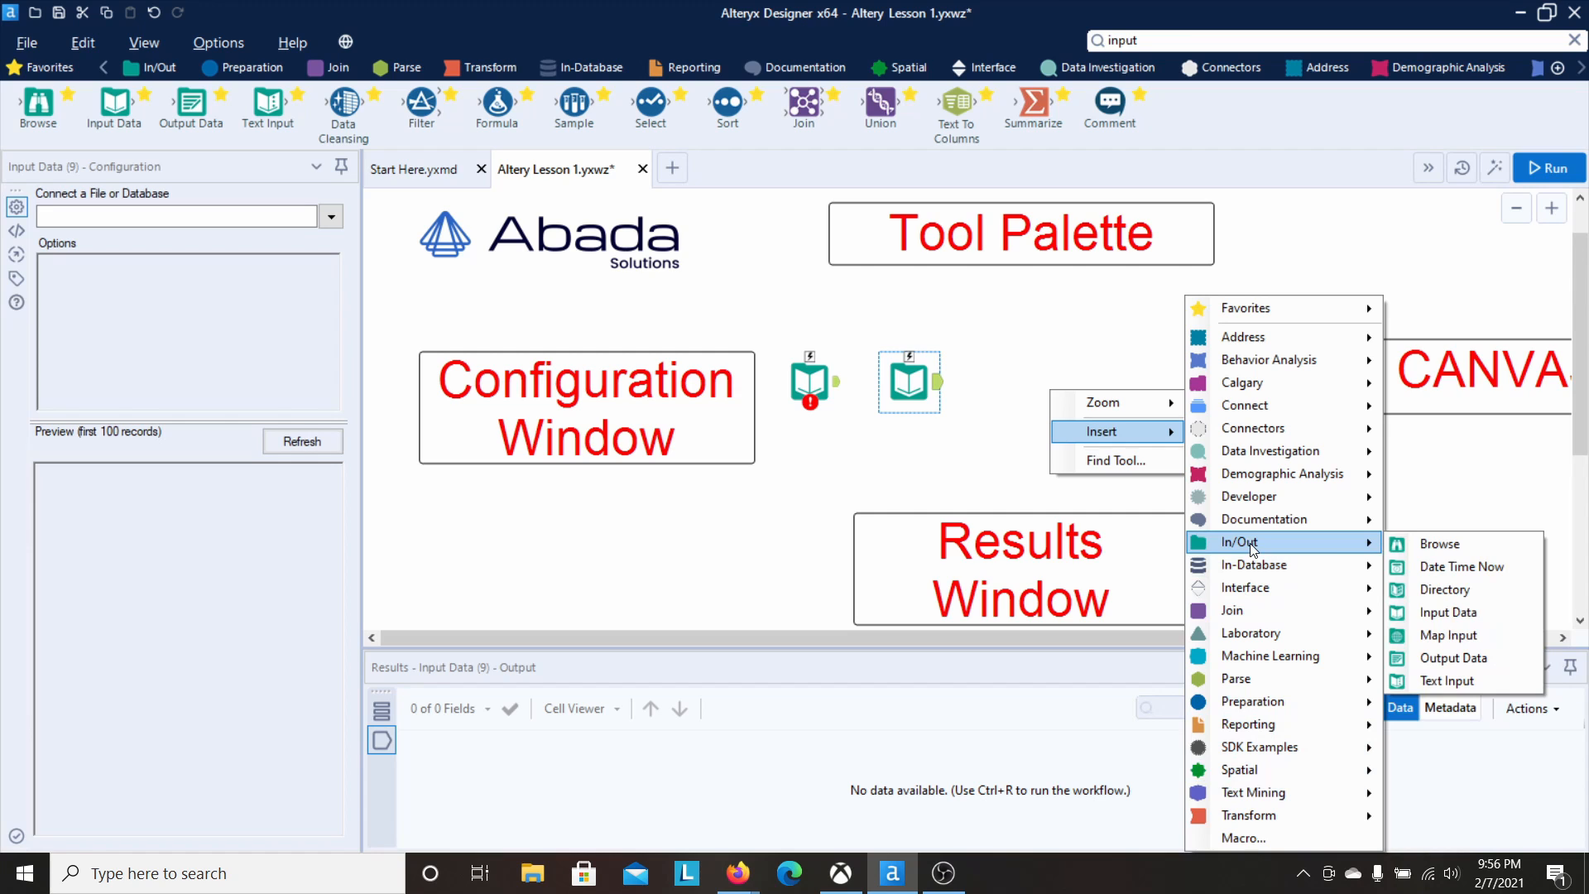
{"action": "left_click", "coordinate": [1453, 610]}
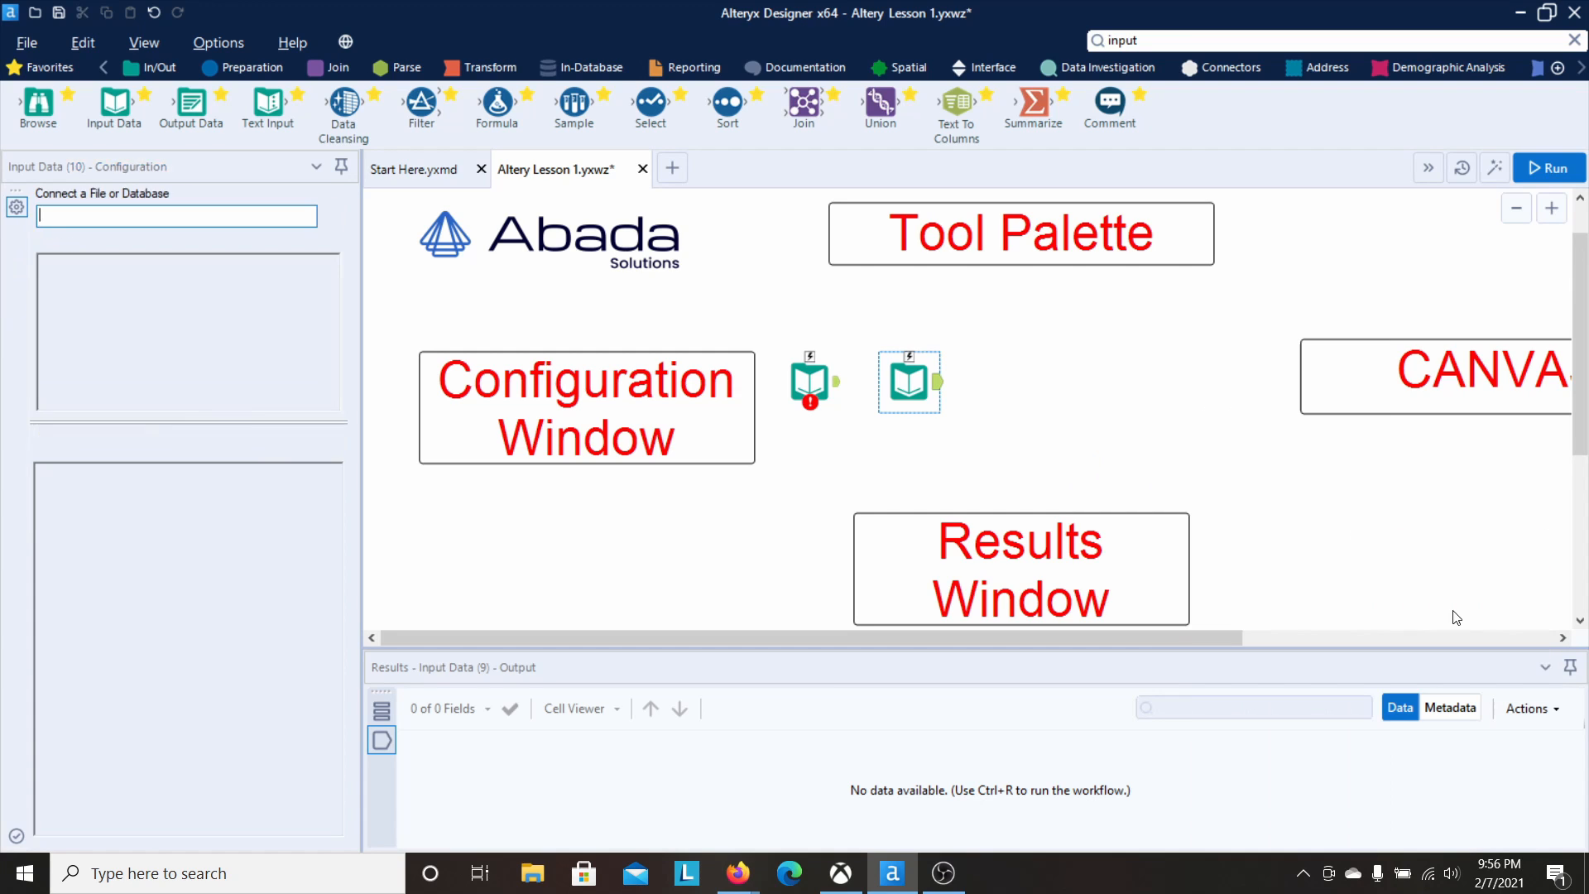
{"action": "left_click_drag", "start_coordinate": [1079, 418], "coordinate": [989, 383]}
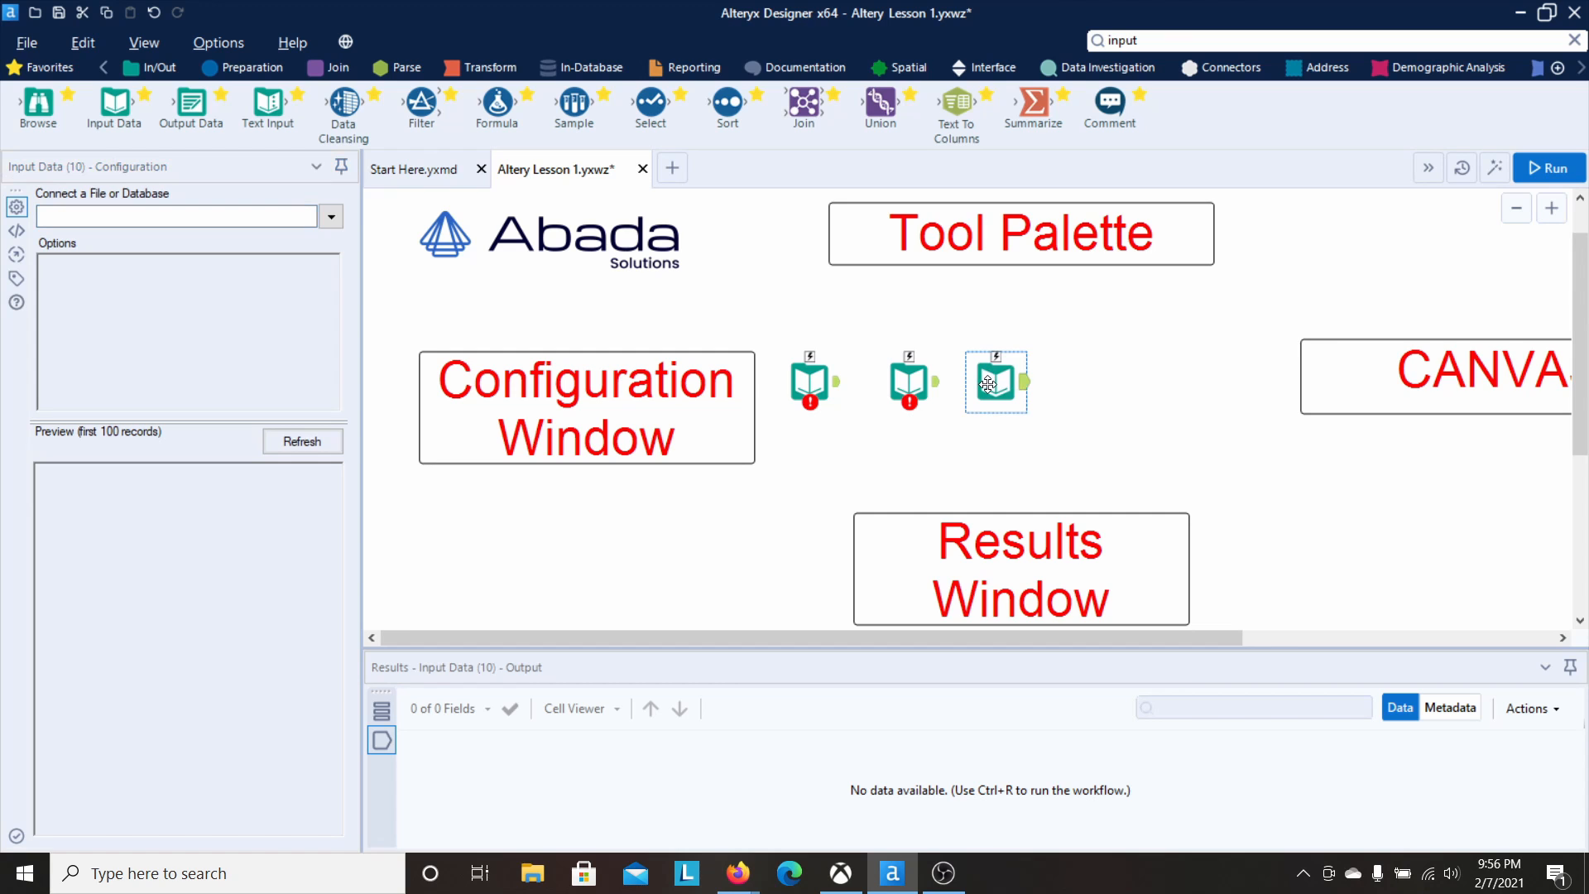
Step: Delete all three Input Data tools from the canvas
{"action": "key", "text": "Delete"}
{"action": "left_click", "coordinate": [913, 383]}
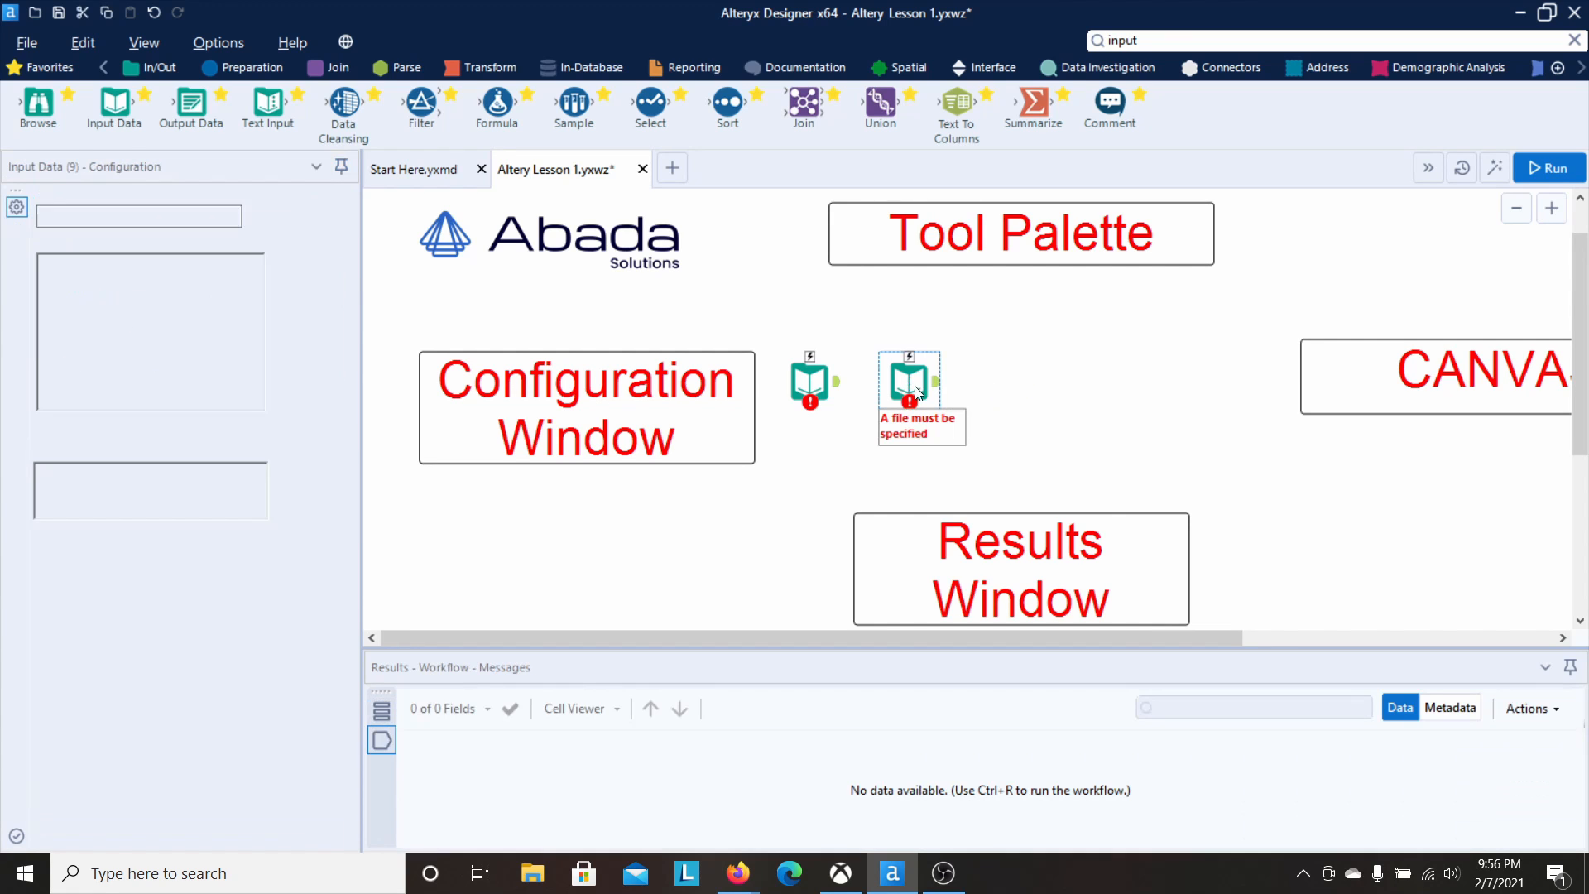
{"action": "key", "text": "Delete"}
{"action": "left_click", "coordinate": [811, 383]}
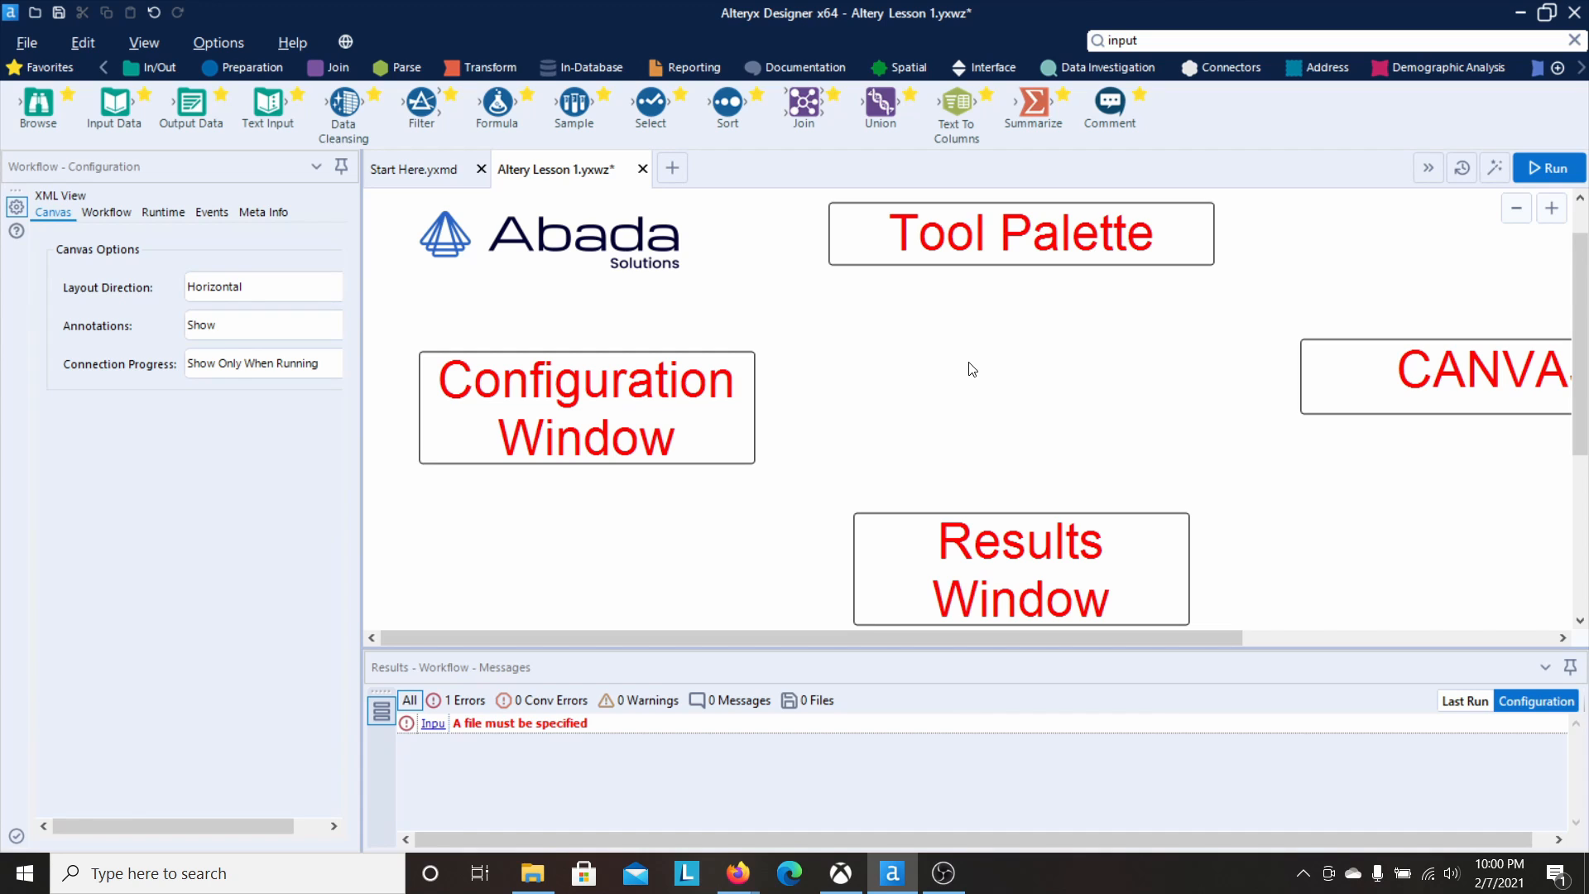
Step: Add an Input Data tool beside the Configuration Window label and connect it to the "Sample Data_Product and Service Revenue" file in Alteryx Video Example
{"action": "left_click", "coordinate": [562, 249]}
{"action": "left_click_drag", "start_coordinate": [115, 103], "coordinate": [848, 379]}
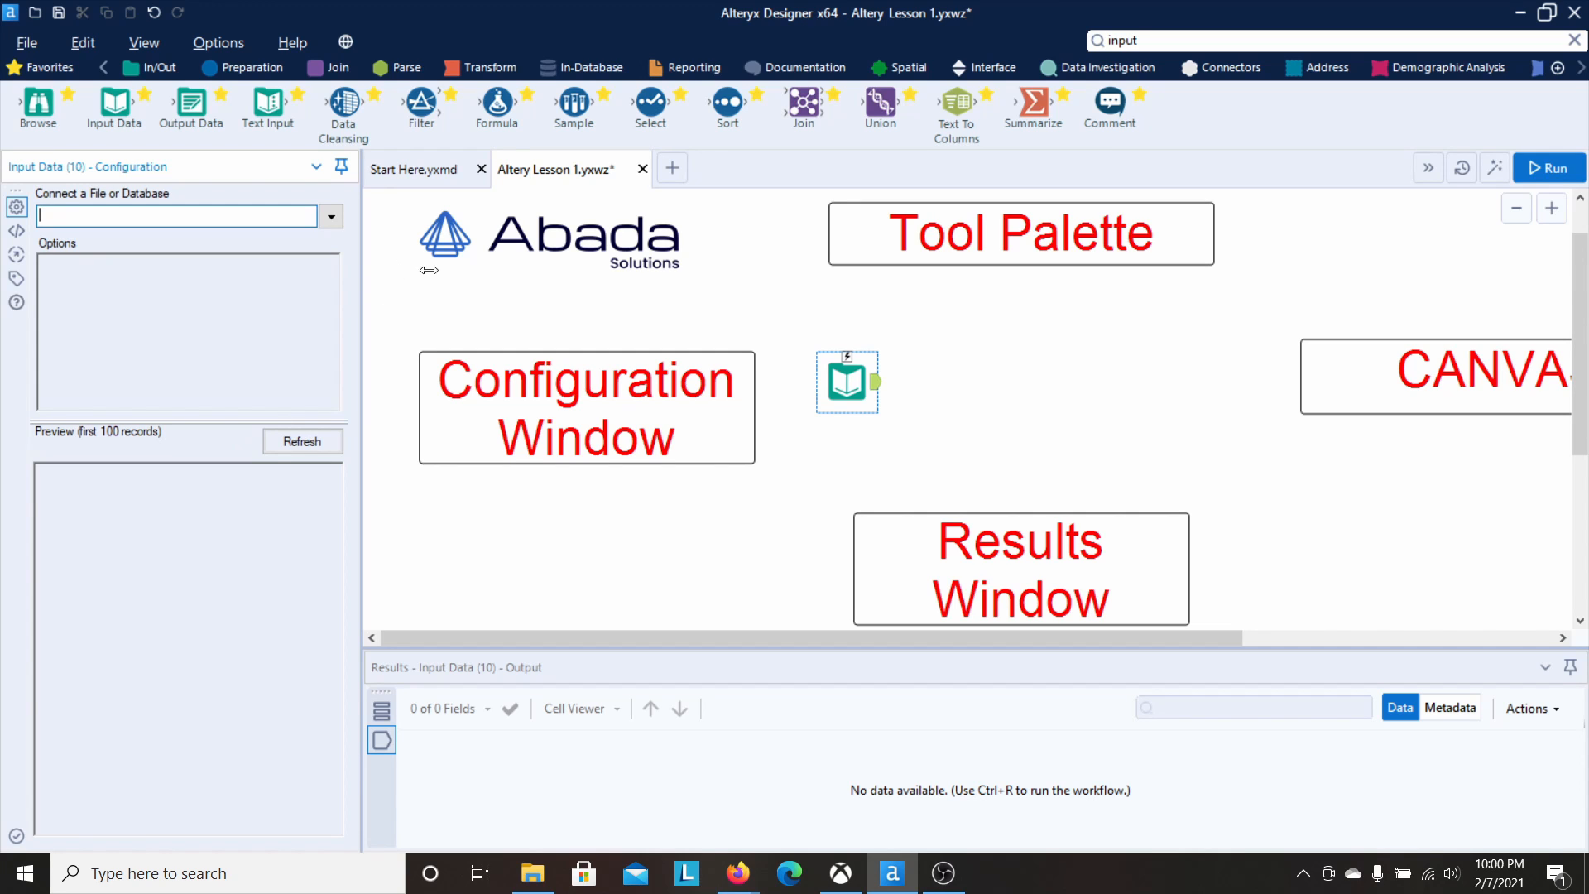
{"action": "left_click", "coordinate": [331, 218]}
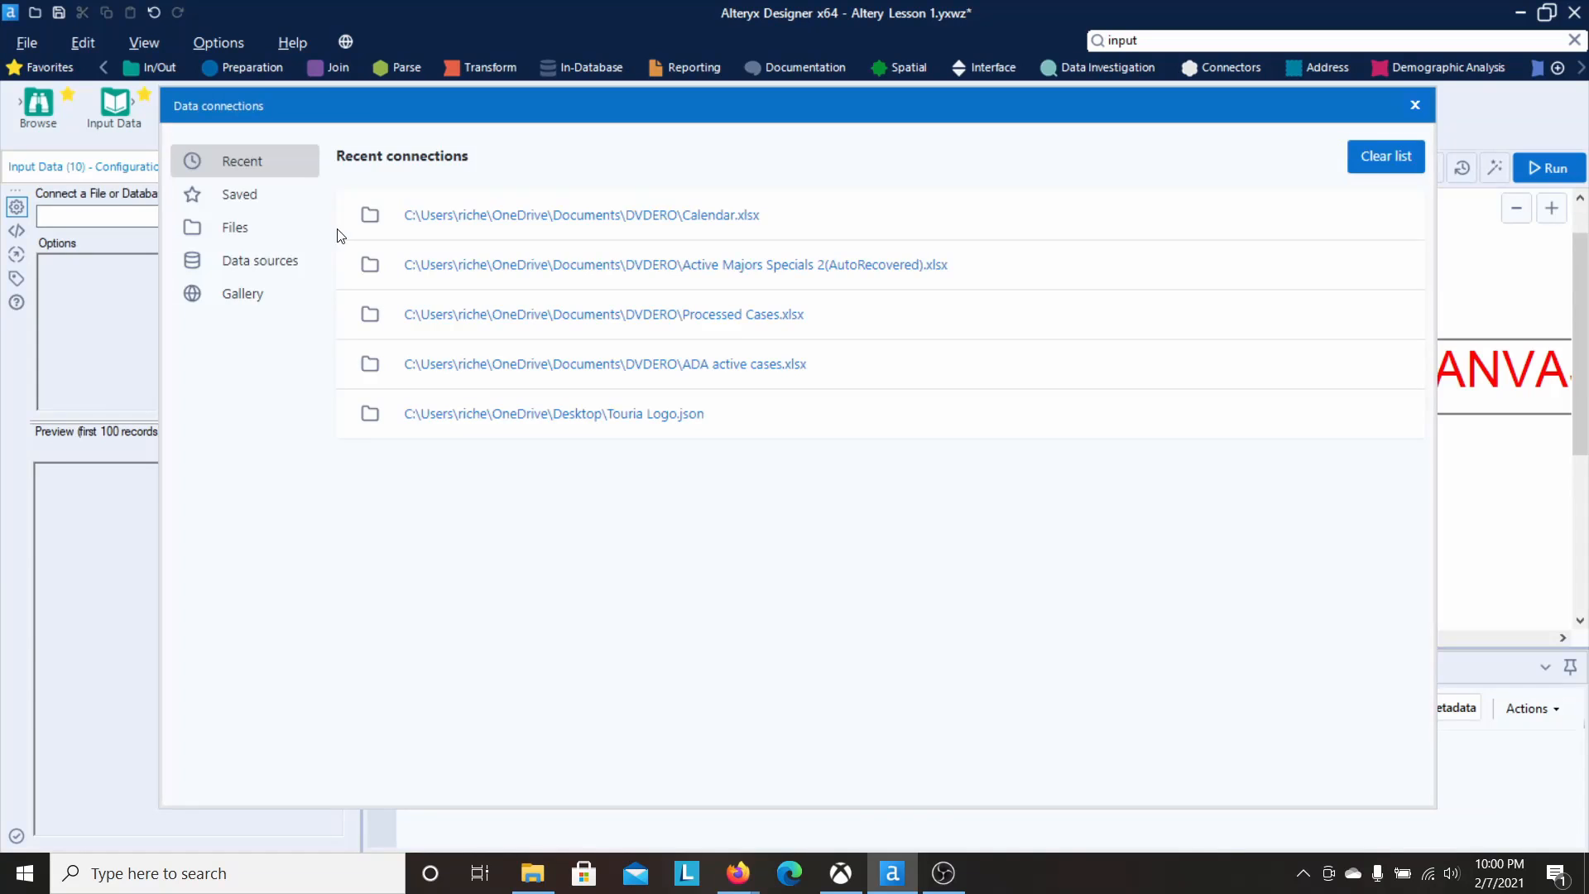
{"action": "left_click", "coordinate": [240, 231]}
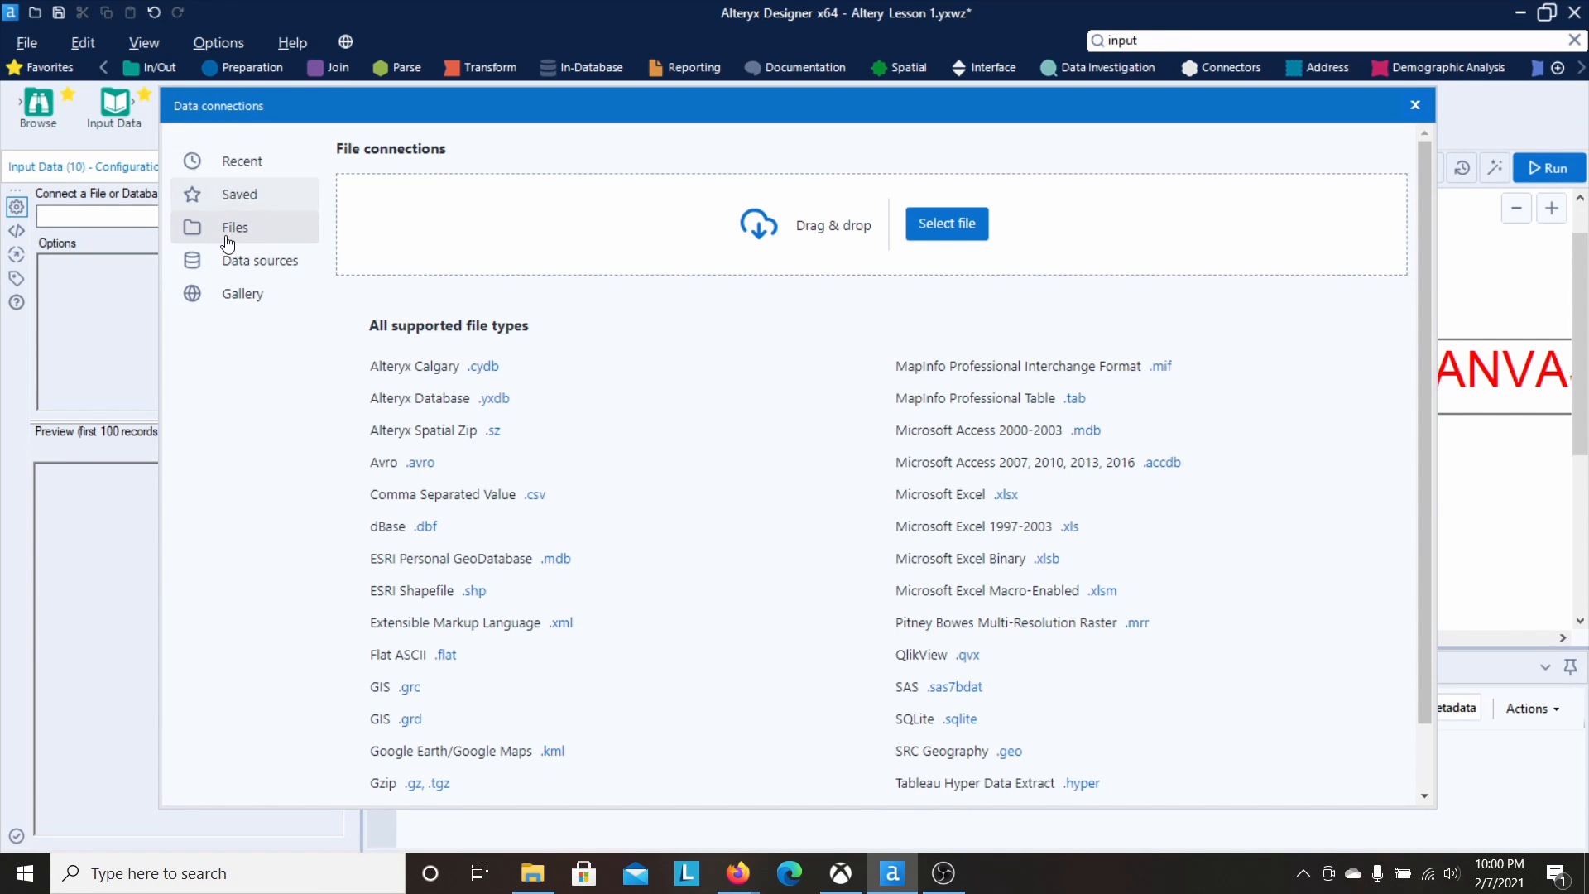
{"action": "left_click", "coordinate": [960, 224]}
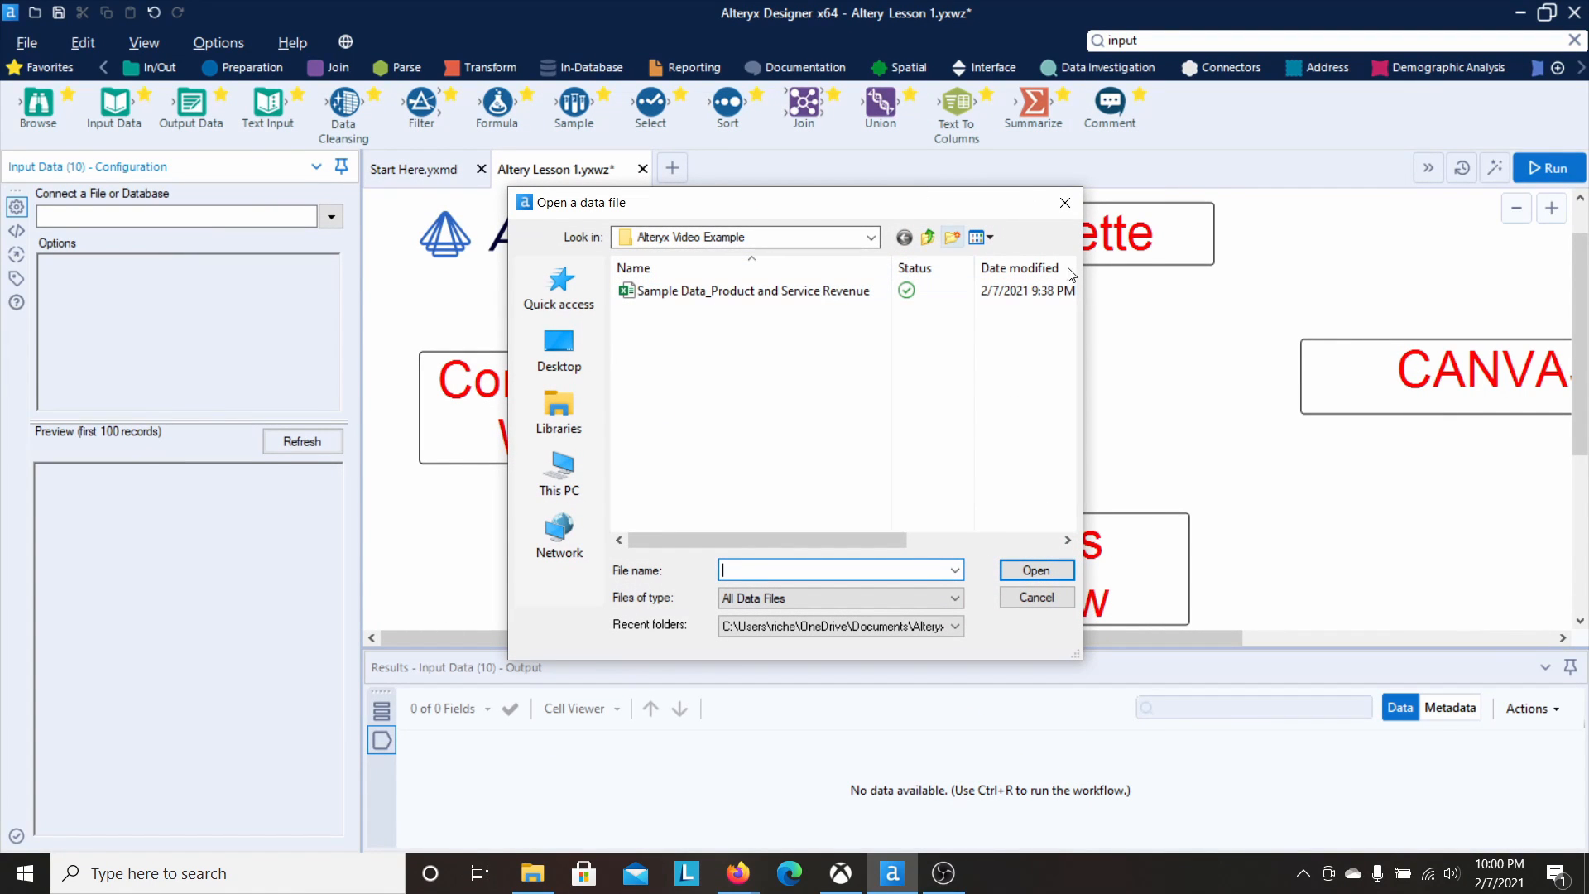
{"action": "left_click", "coordinate": [874, 239]}
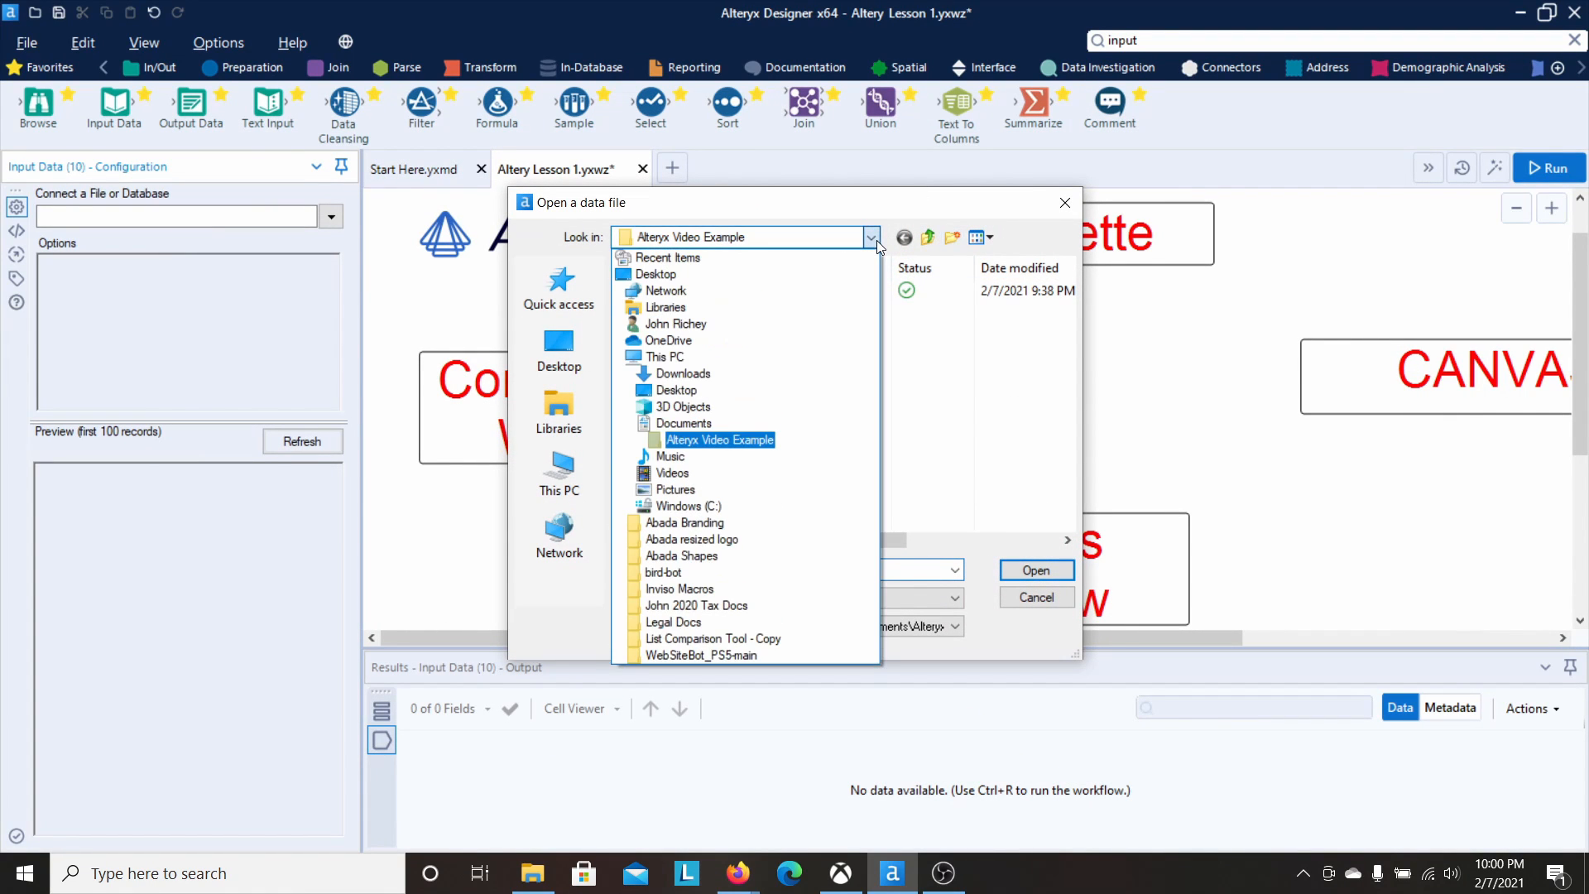
{"action": "left_click", "coordinate": [996, 335]}
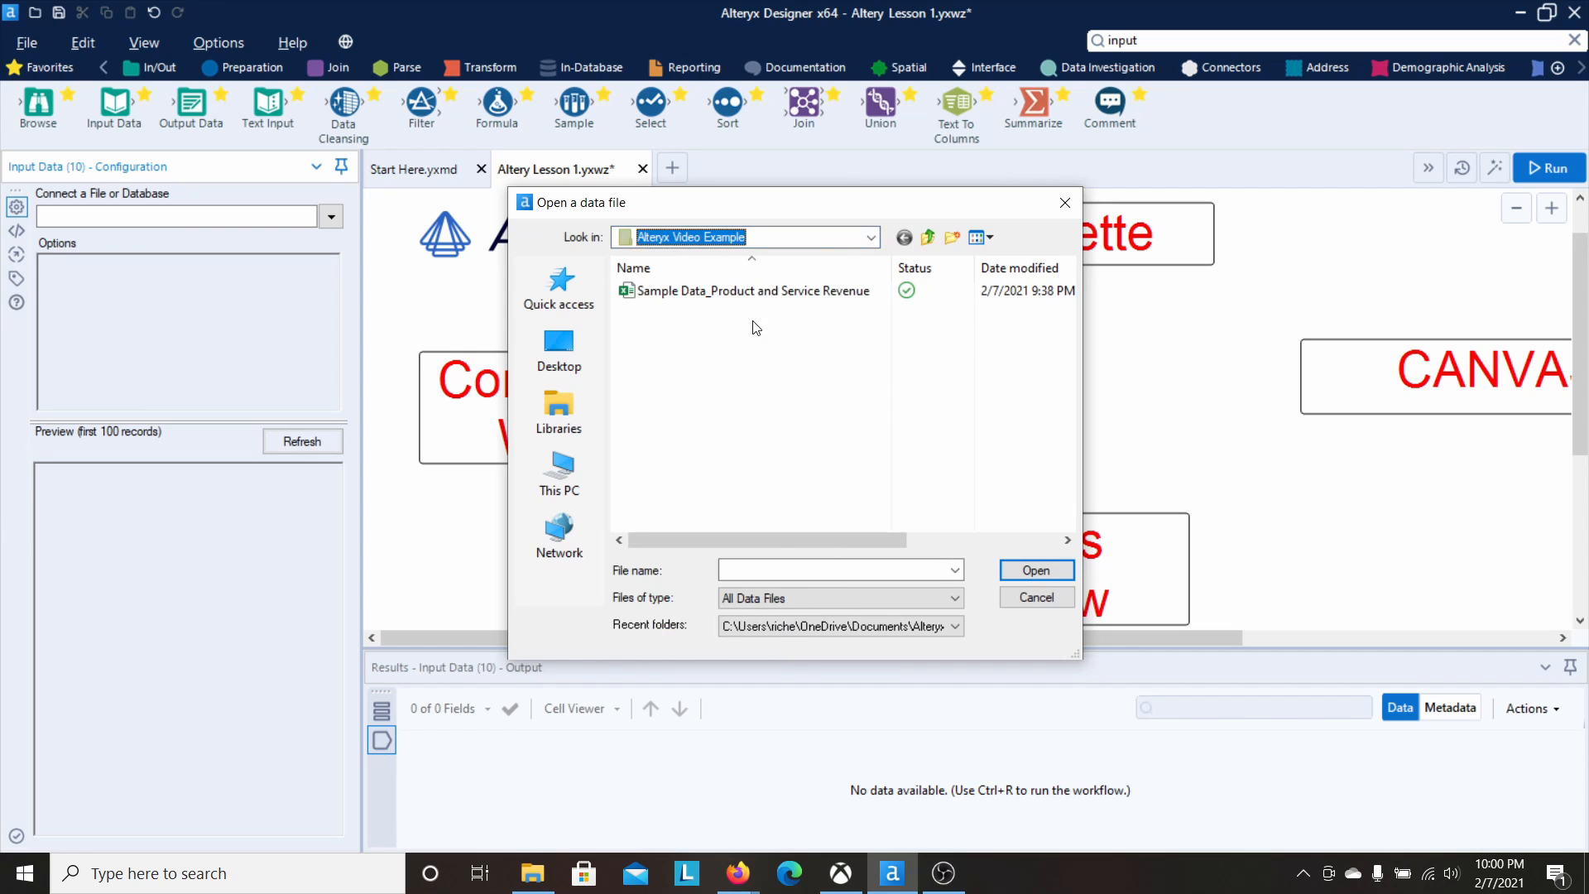
{"action": "left_click", "coordinate": [753, 294]}
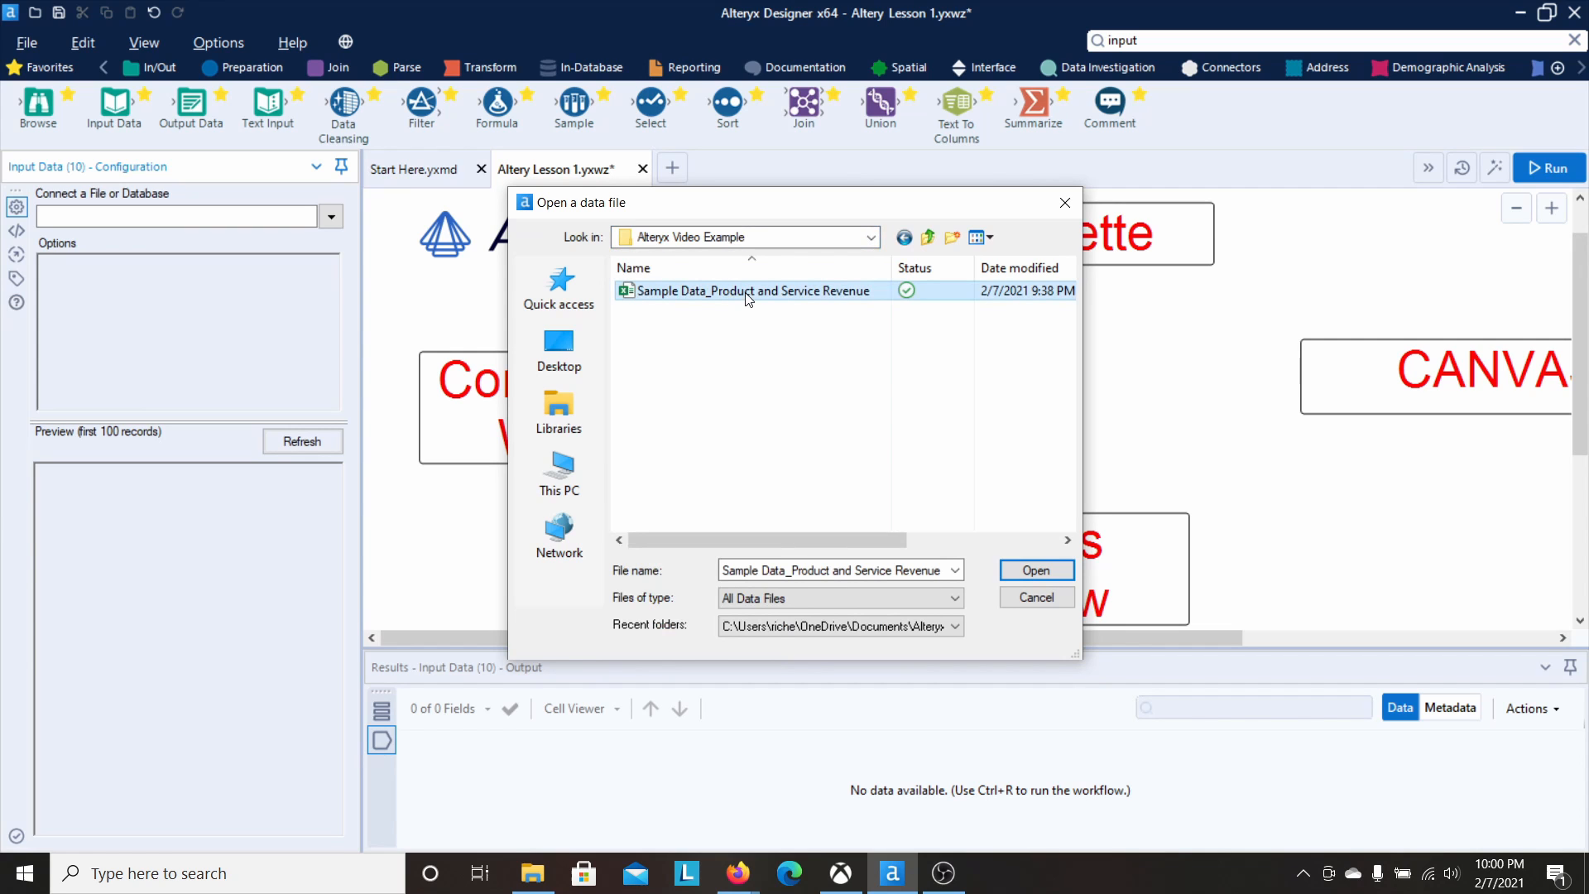
{"action": "left_click", "coordinate": [1039, 577]}
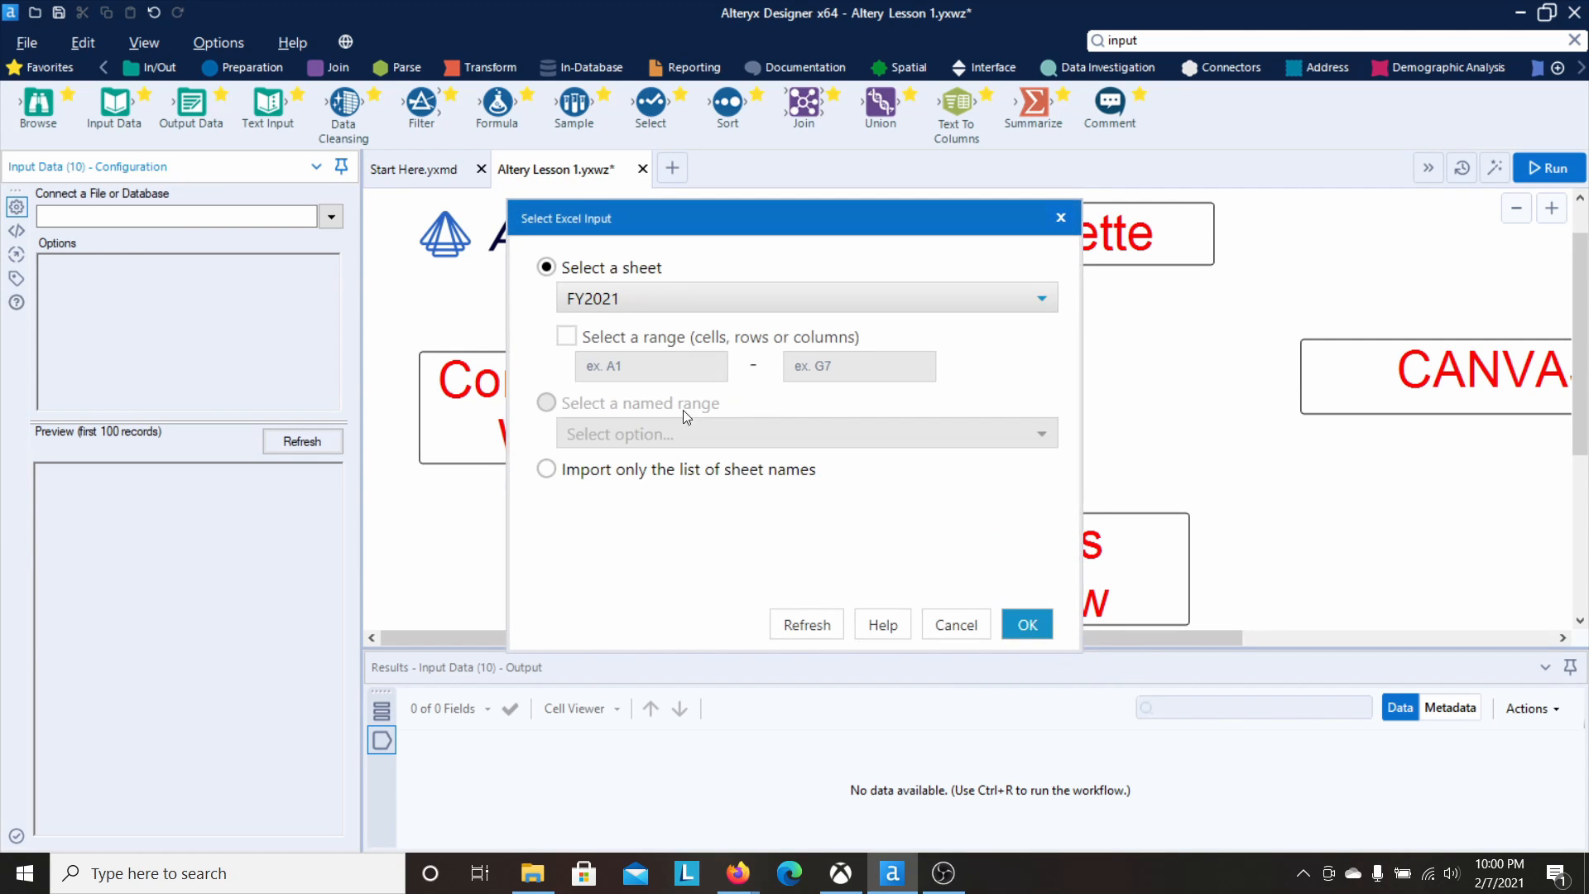
Step: Import the FY2021 sheet into the Input Data tool, review the previewed records and apply the configuration
{"action": "left_click", "coordinate": [708, 305]}
{"action": "left_click", "coordinate": [709, 305]}
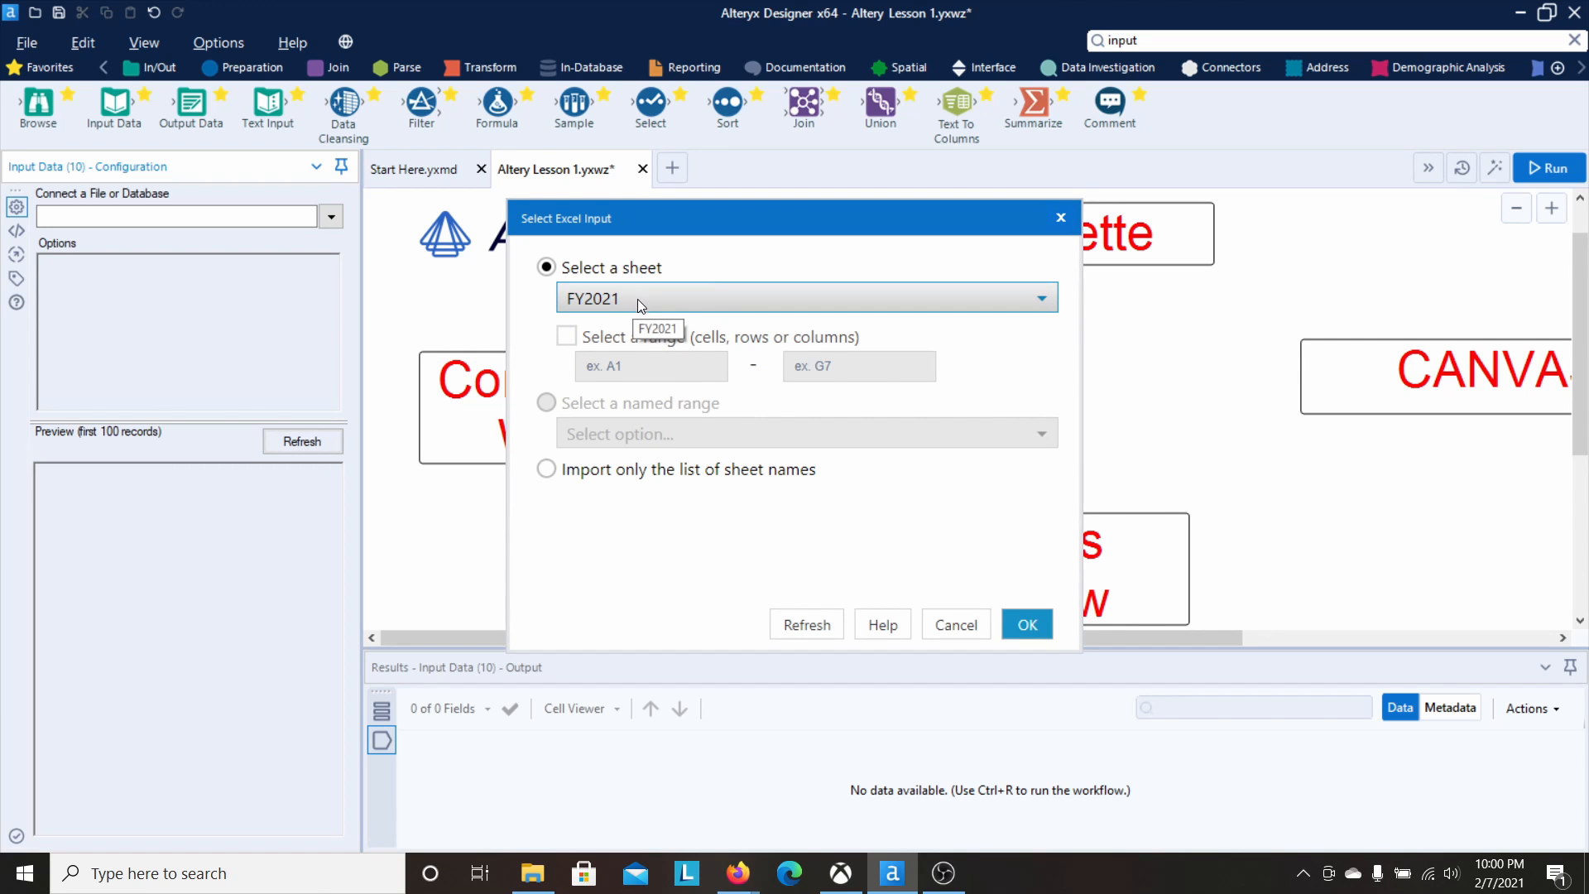
{"action": "left_click", "coordinate": [1046, 632]}
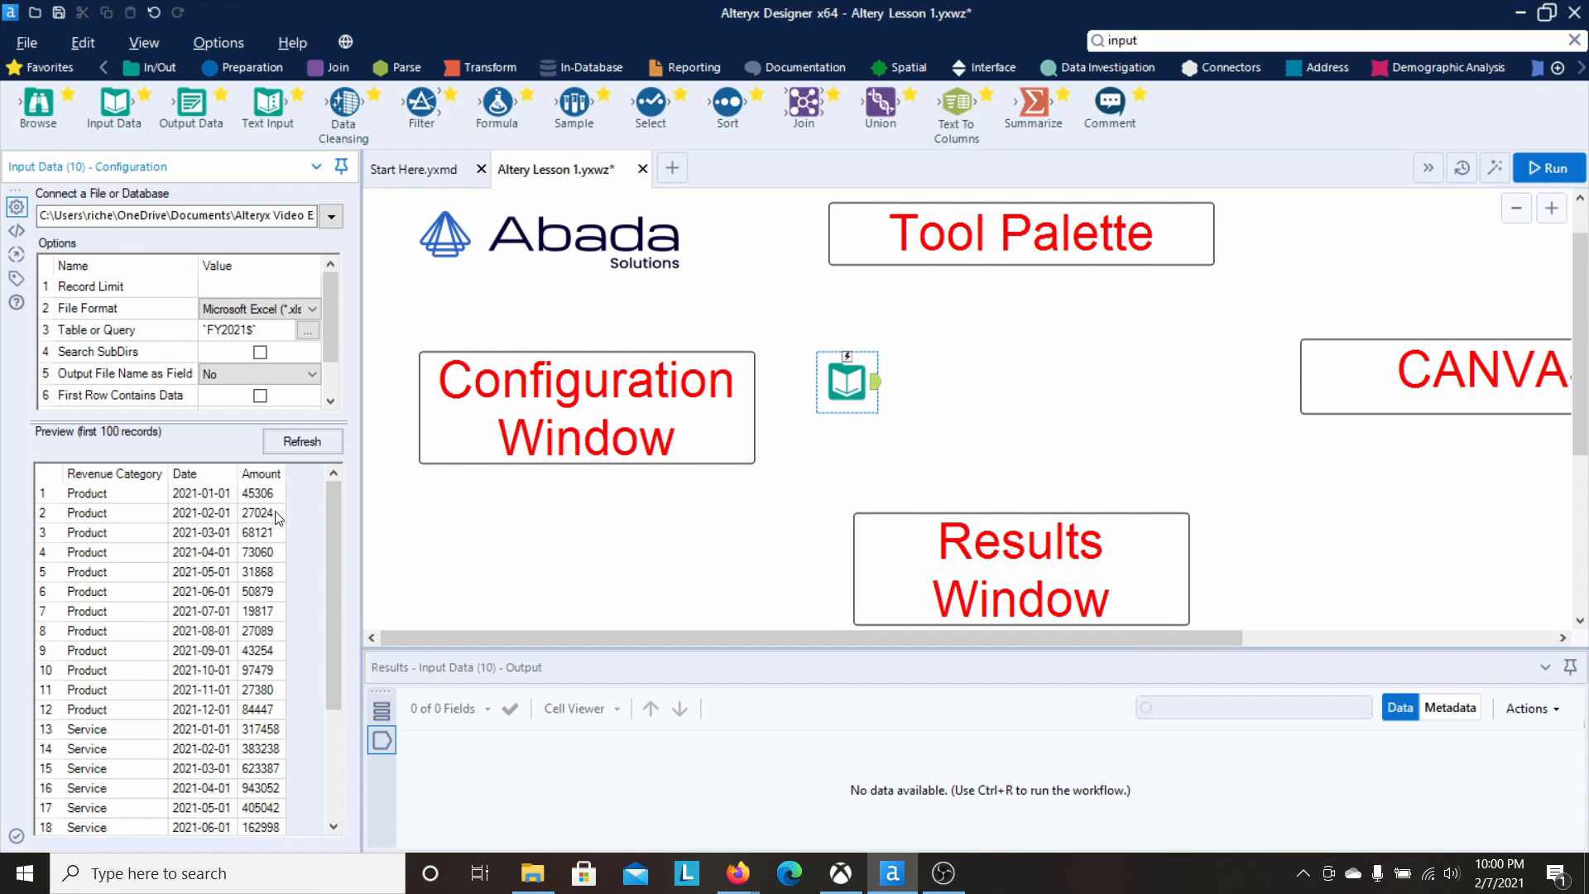
{"action": "left_click_drag", "start_coordinate": [334, 509], "coordinate": [331, 551]}
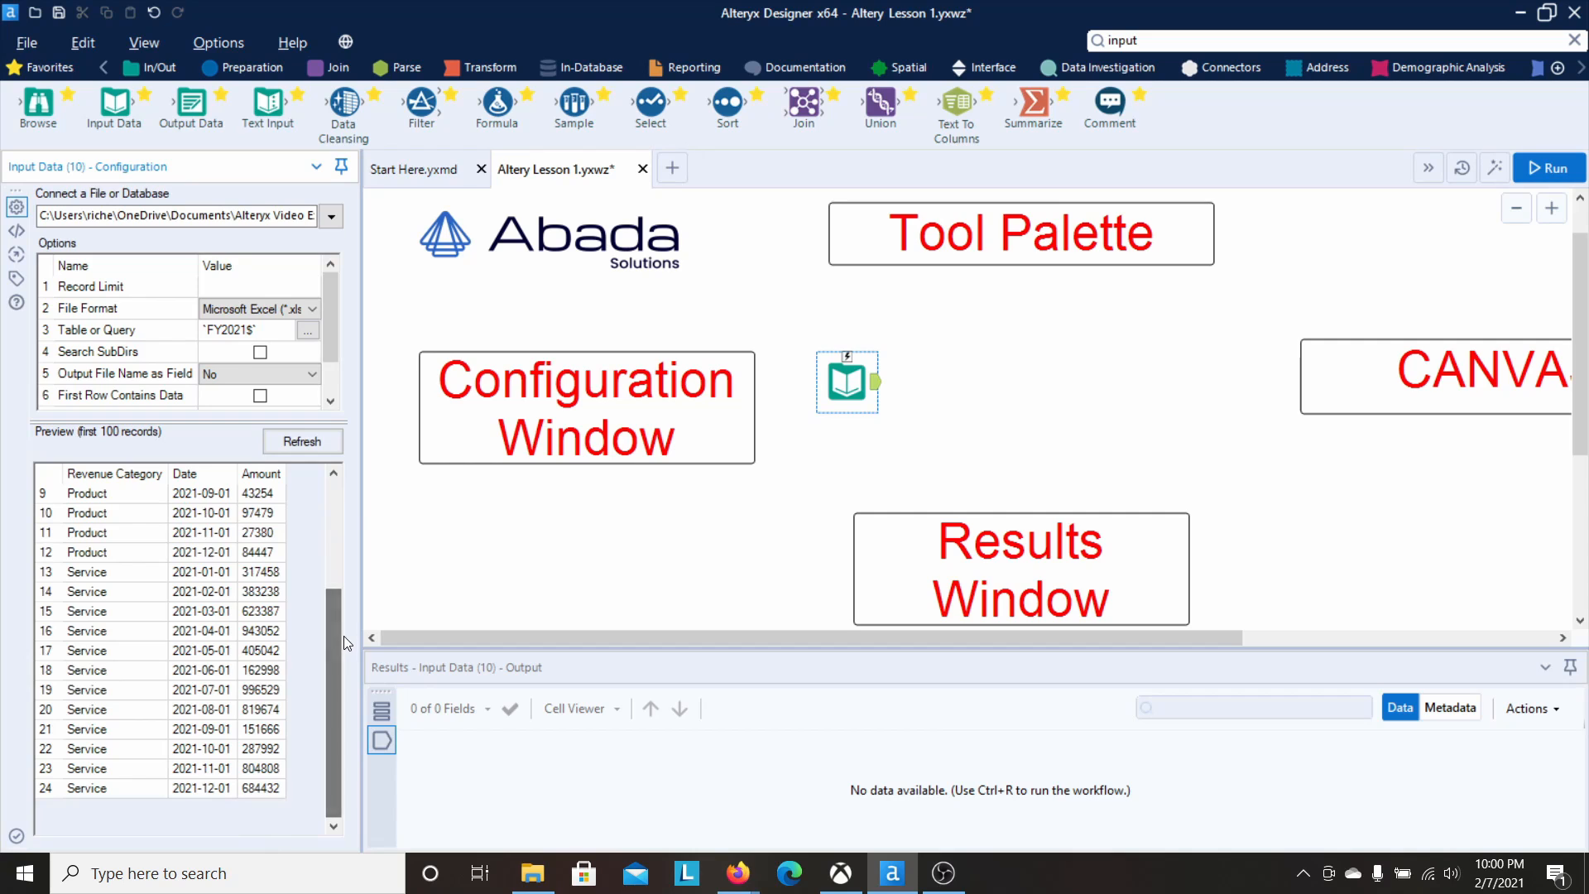
{"action": "left_click", "coordinate": [903, 416]}
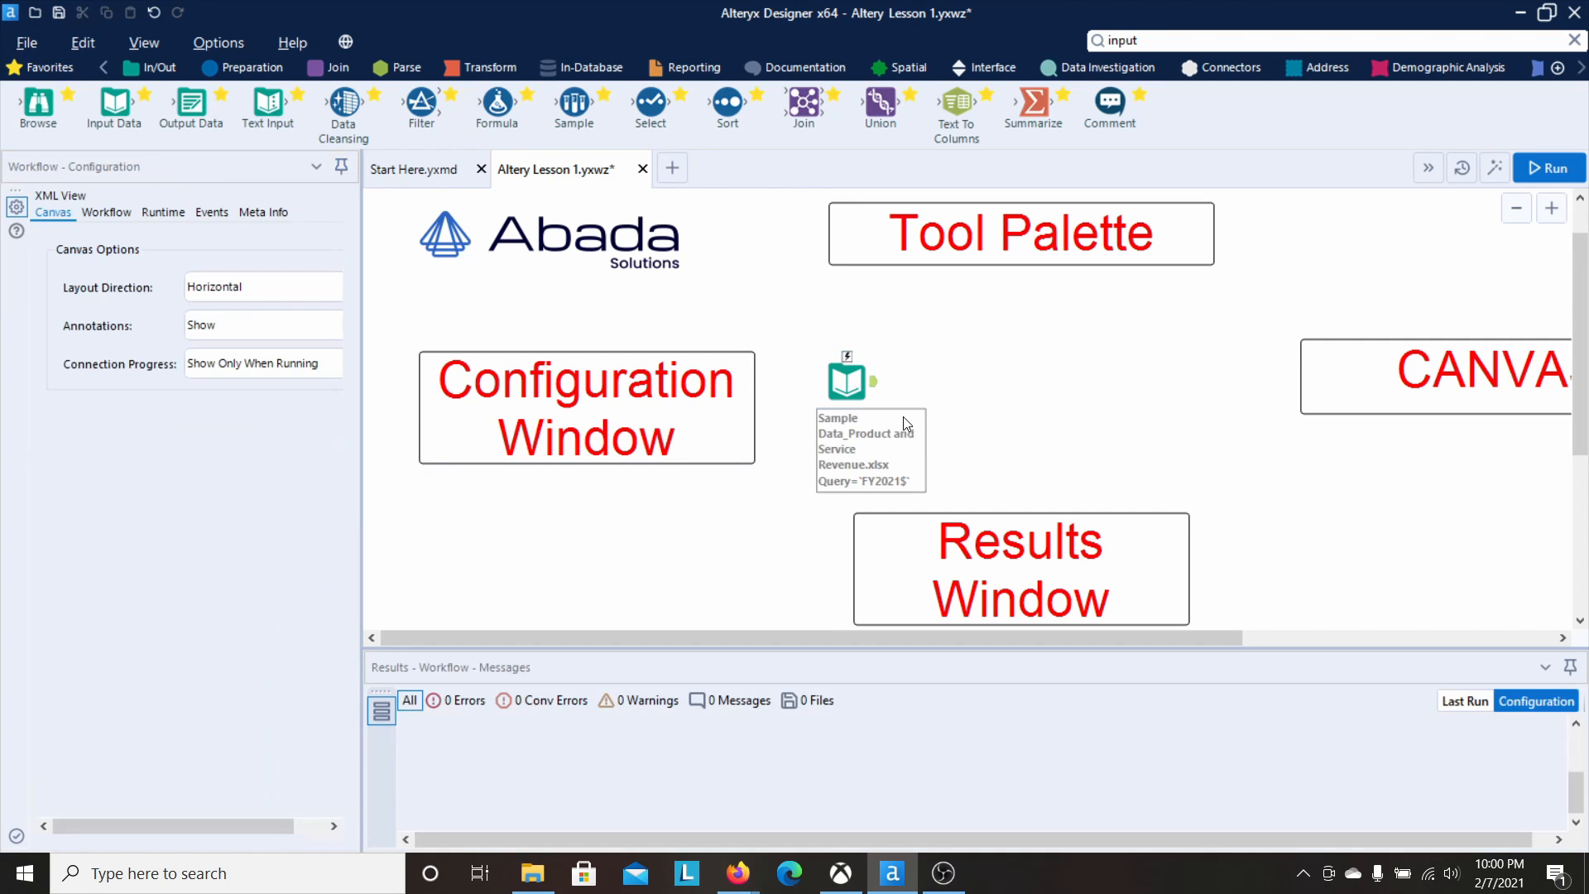
{"action": "left_click", "coordinate": [847, 381]}
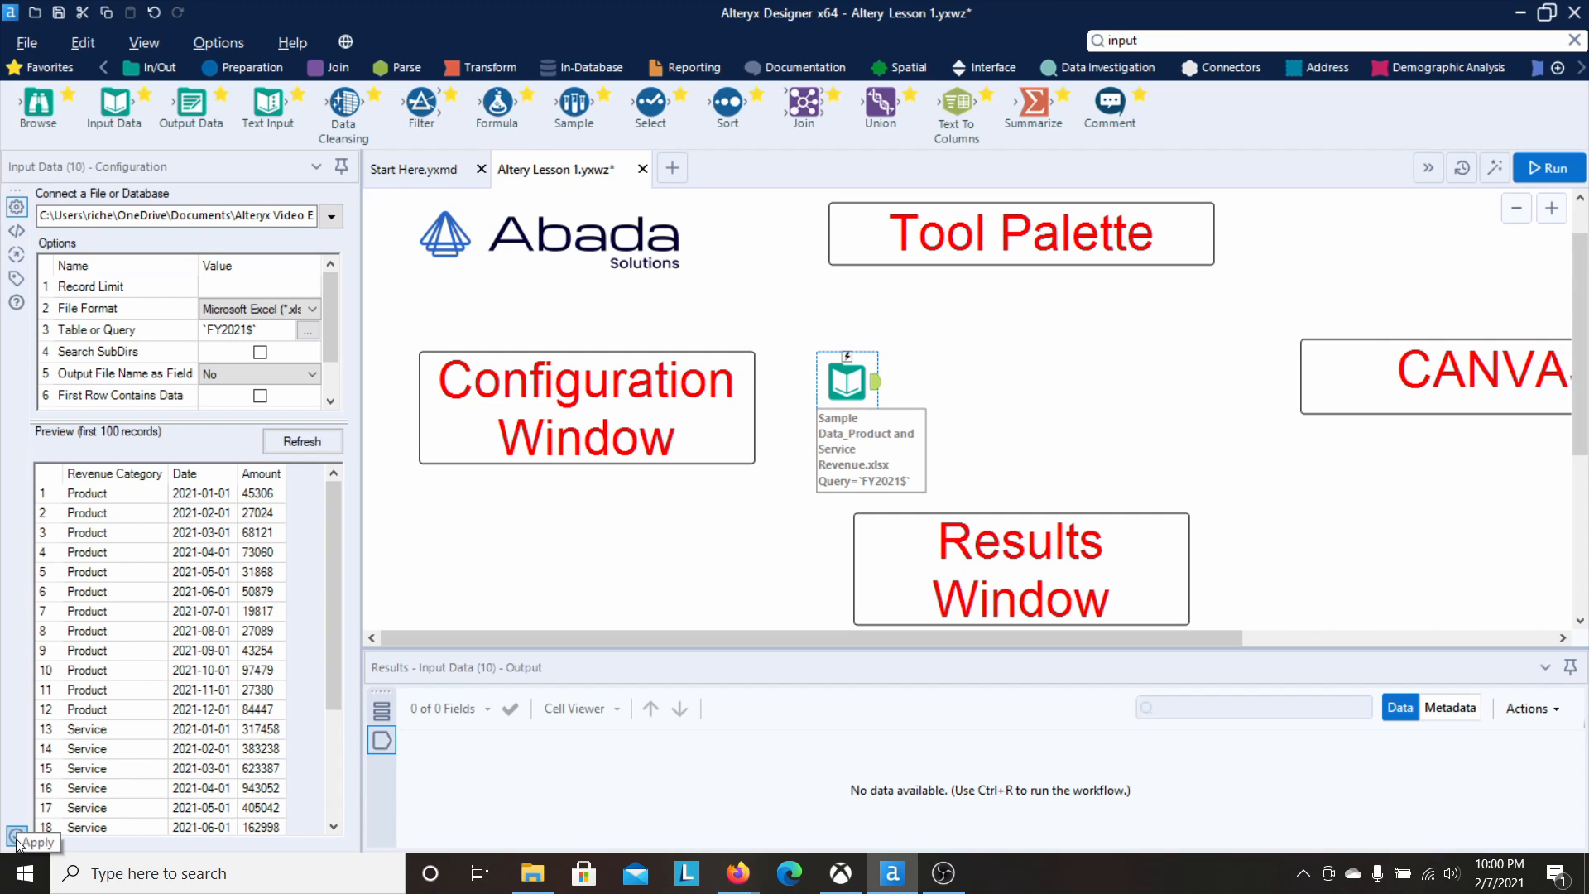
{"action": "left_click", "coordinate": [948, 395]}
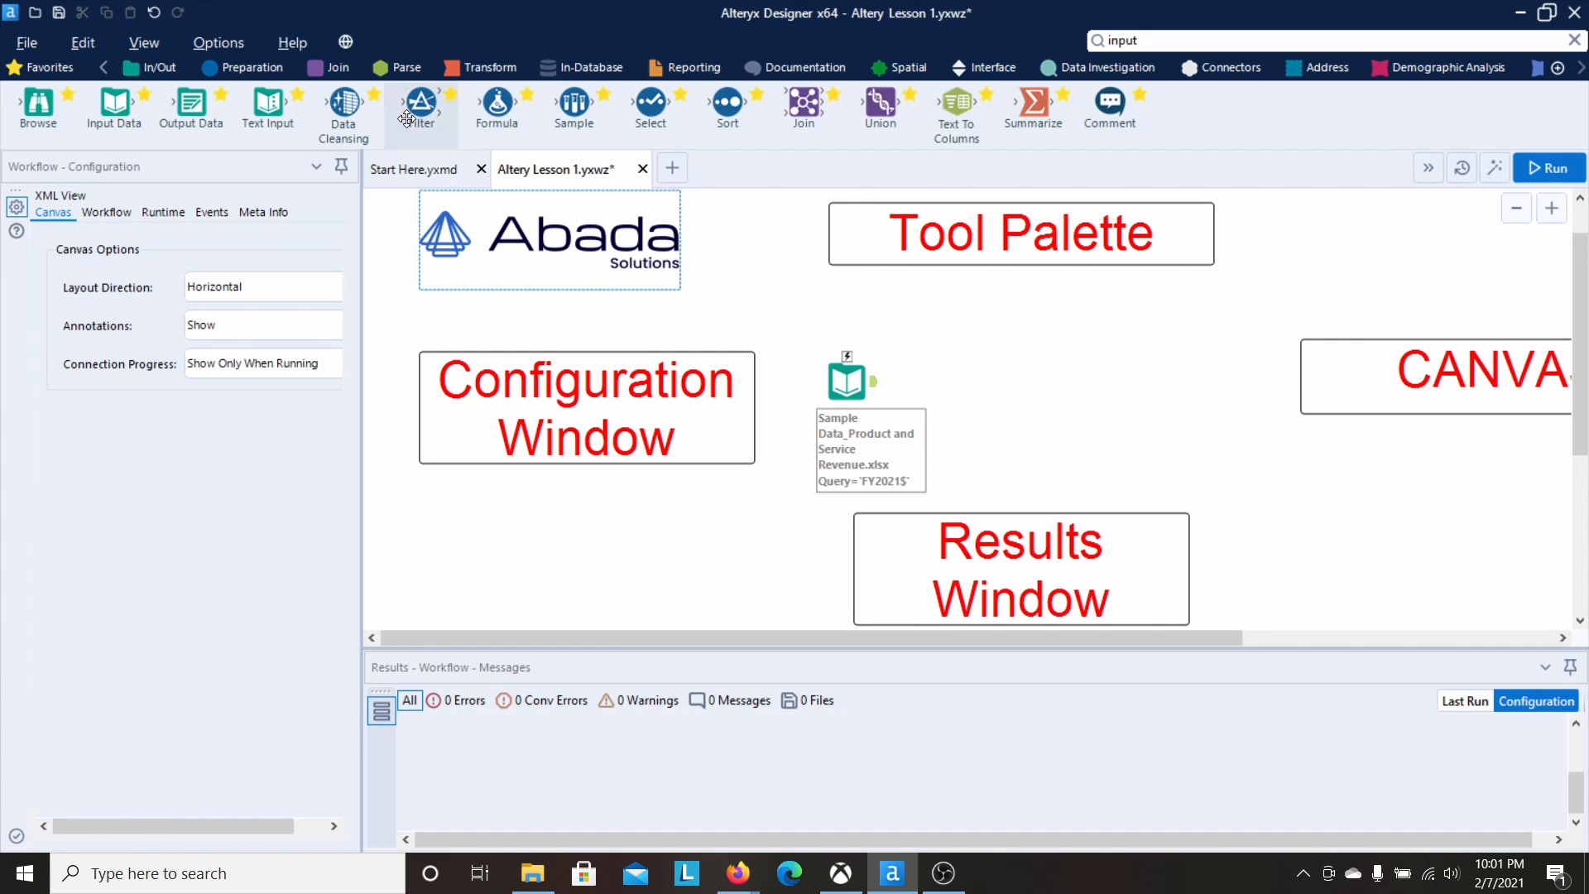
Step: Place a Filter tool close to the Input Data tool so that they connect automatically, and delete it again
{"action": "left_click_drag", "start_coordinate": [414, 113], "coordinate": [969, 380]}
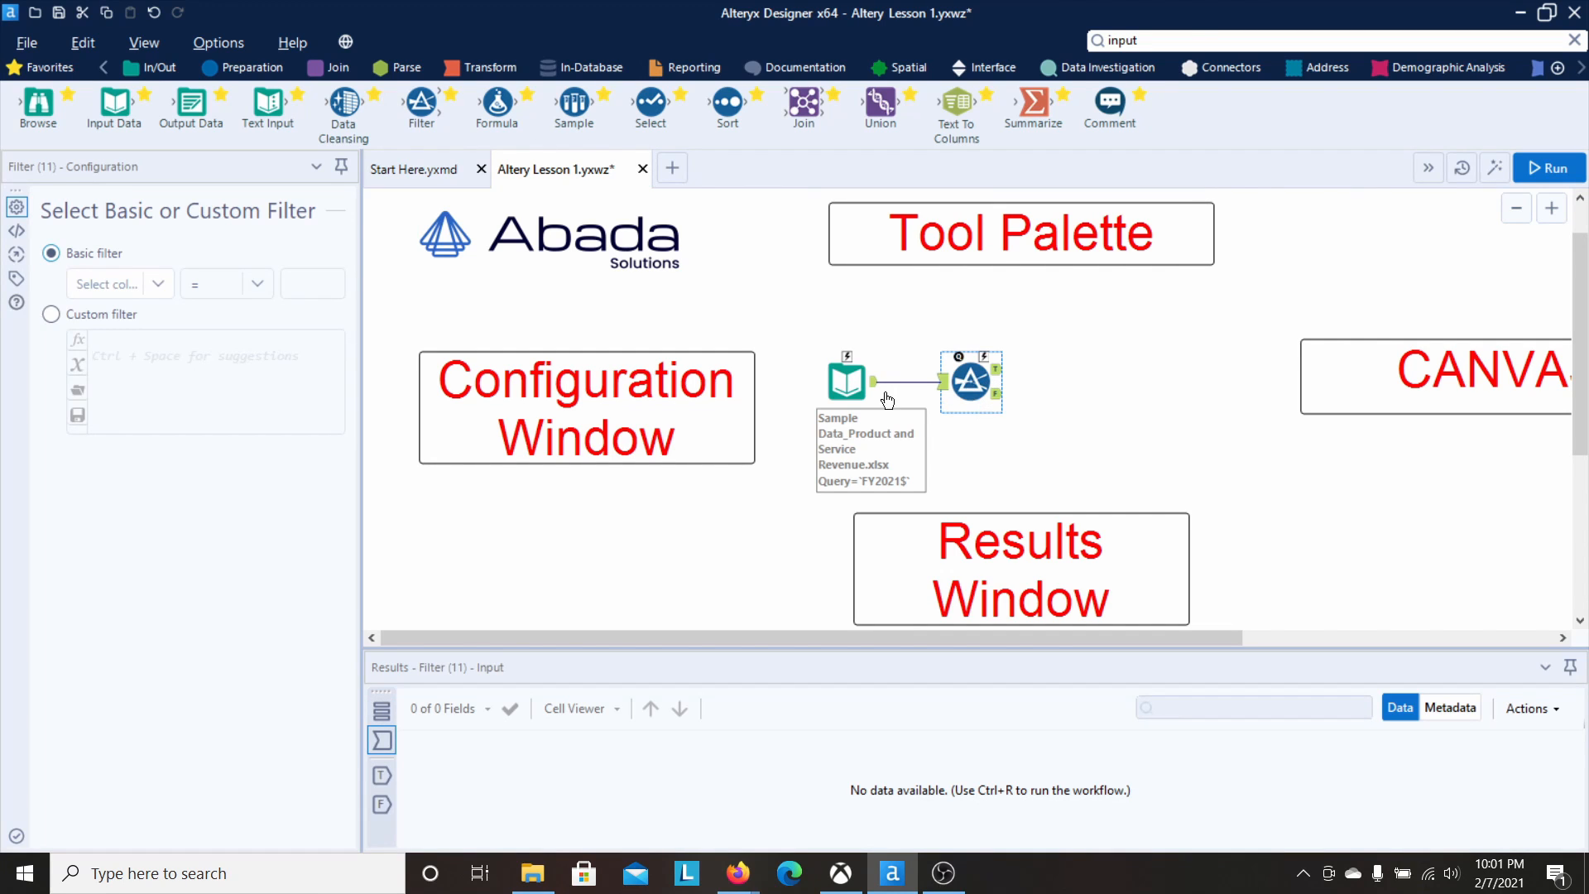
{"action": "left_click", "coordinate": [965, 388]}
{"action": "key", "text": "Delete"}
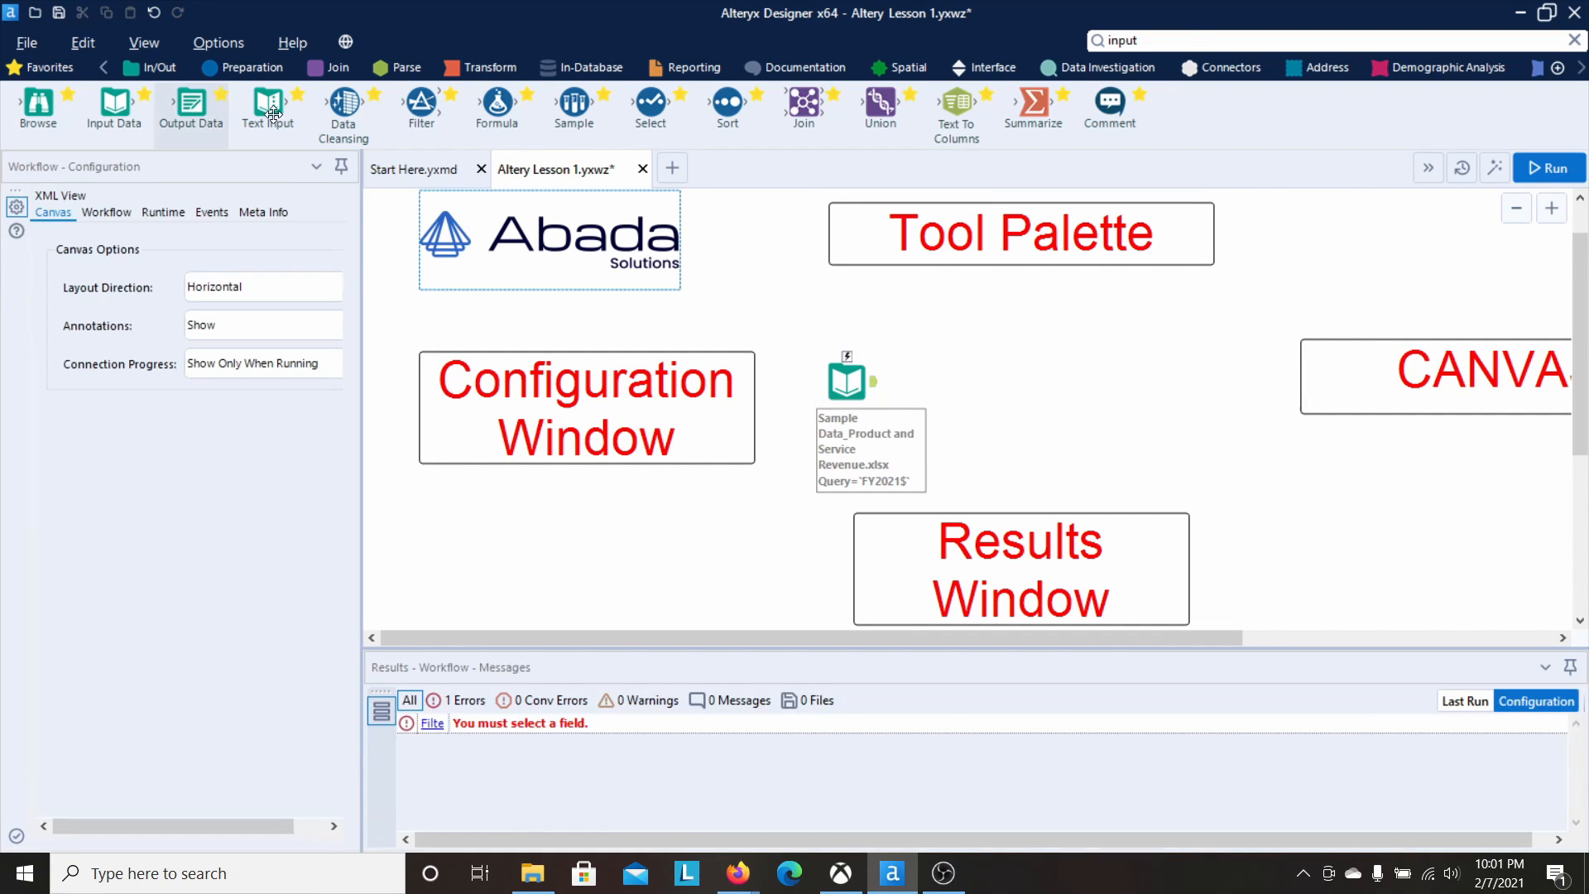
Step: Place a Filter tool farther away from the Input Data tool and connect the Input Data output to the Filter's input
{"action": "left_click_drag", "start_coordinate": [421, 104], "coordinate": [1149, 379]}
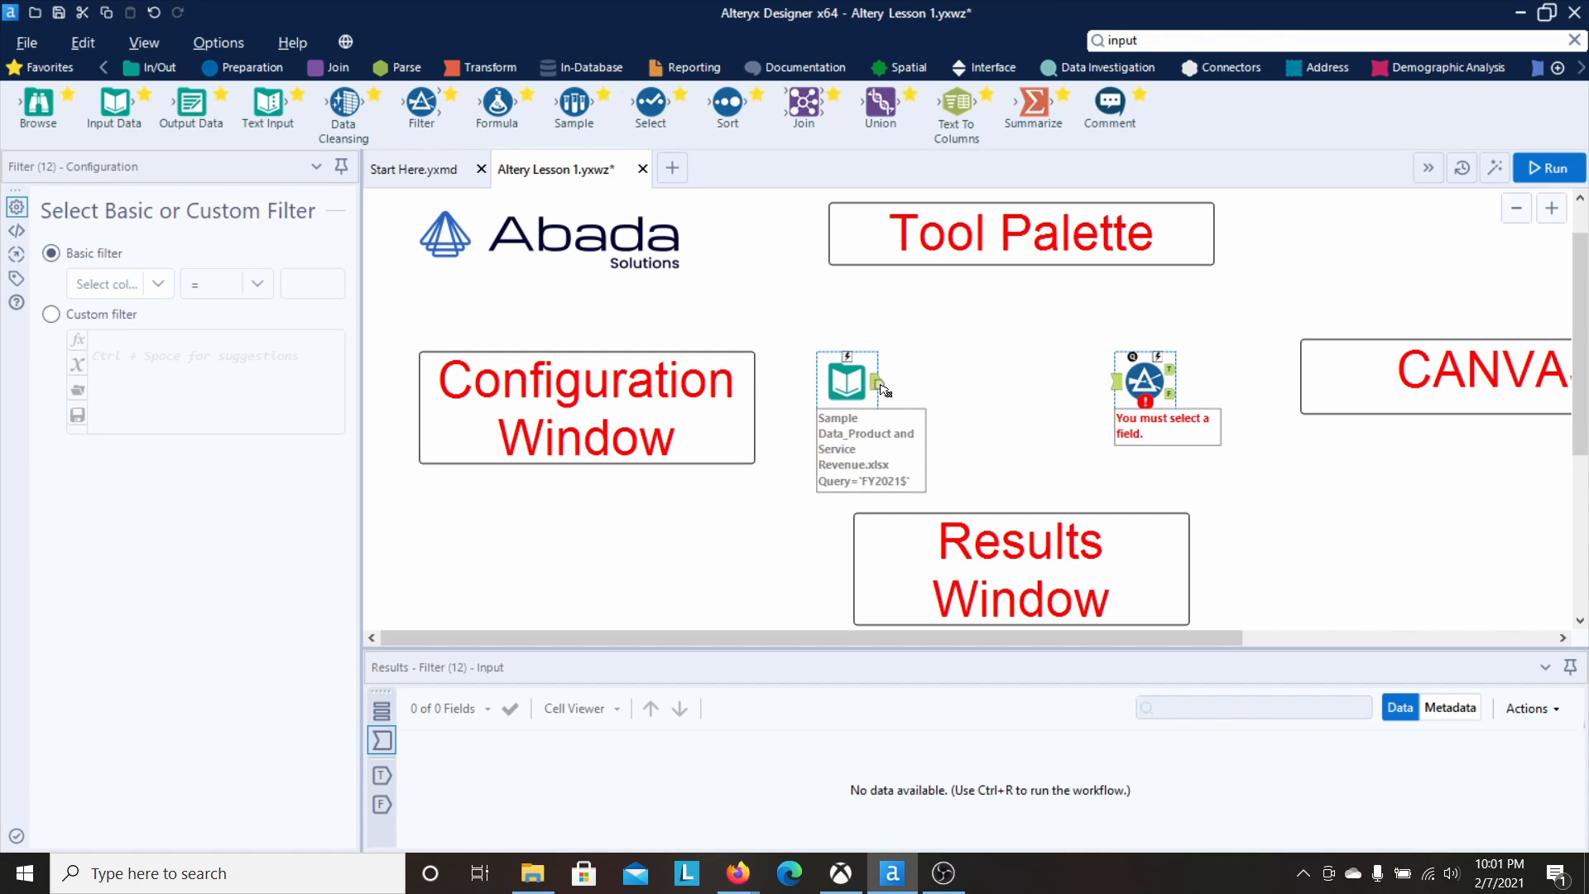
{"action": "left_click_drag", "start_coordinate": [881, 384], "coordinate": [1112, 384]}
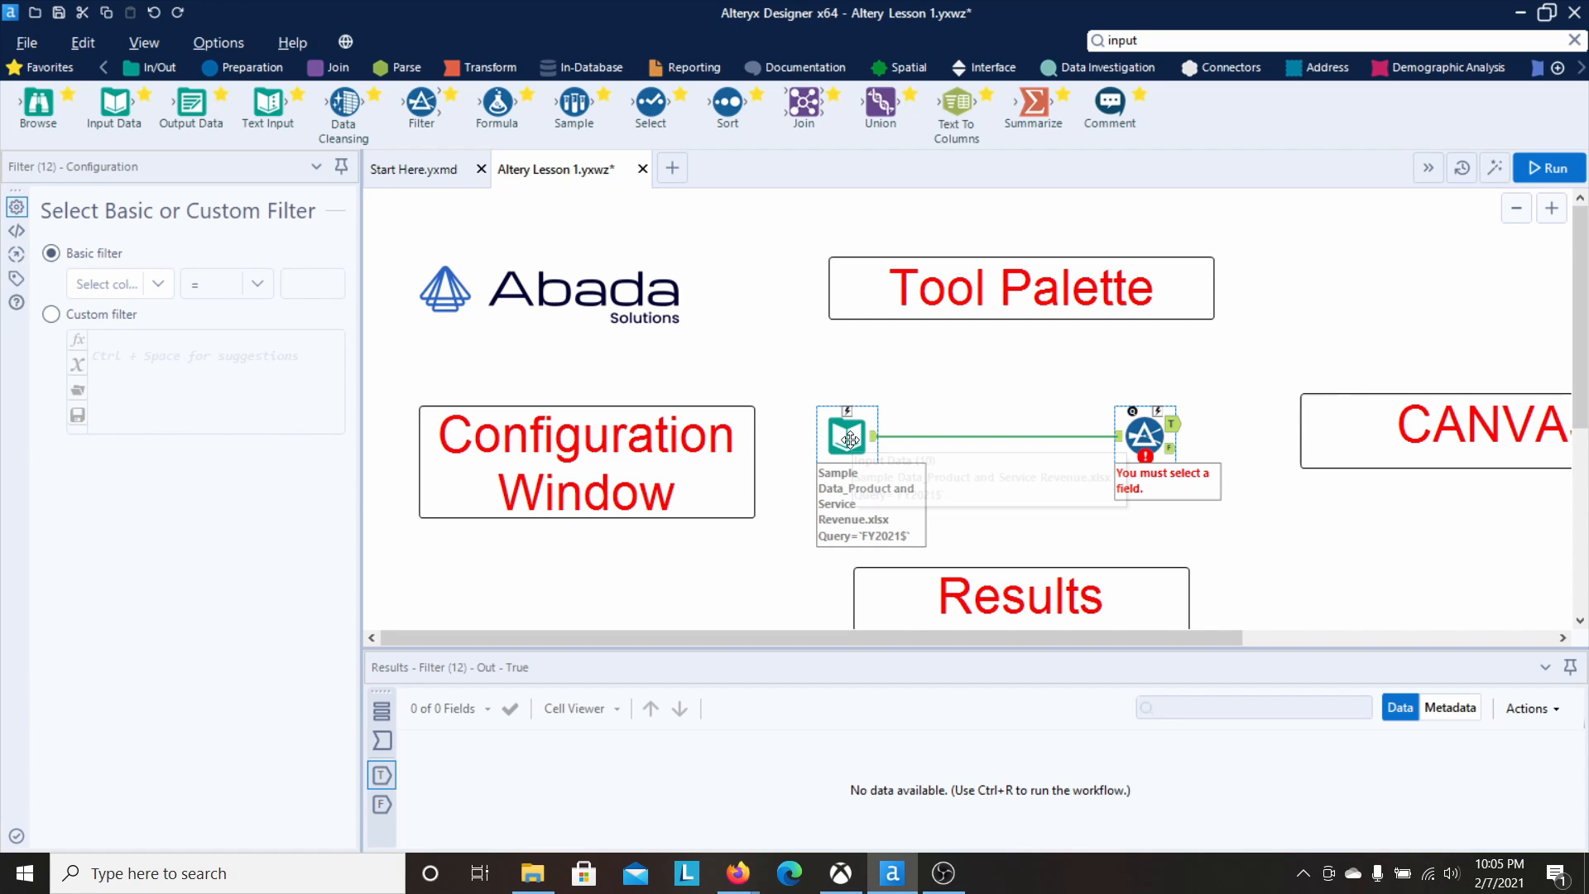
Step: Set the Filter to keep records with Amount > 25000 and move it closer to the Input Data tool
{"action": "left_click", "coordinate": [159, 290]}
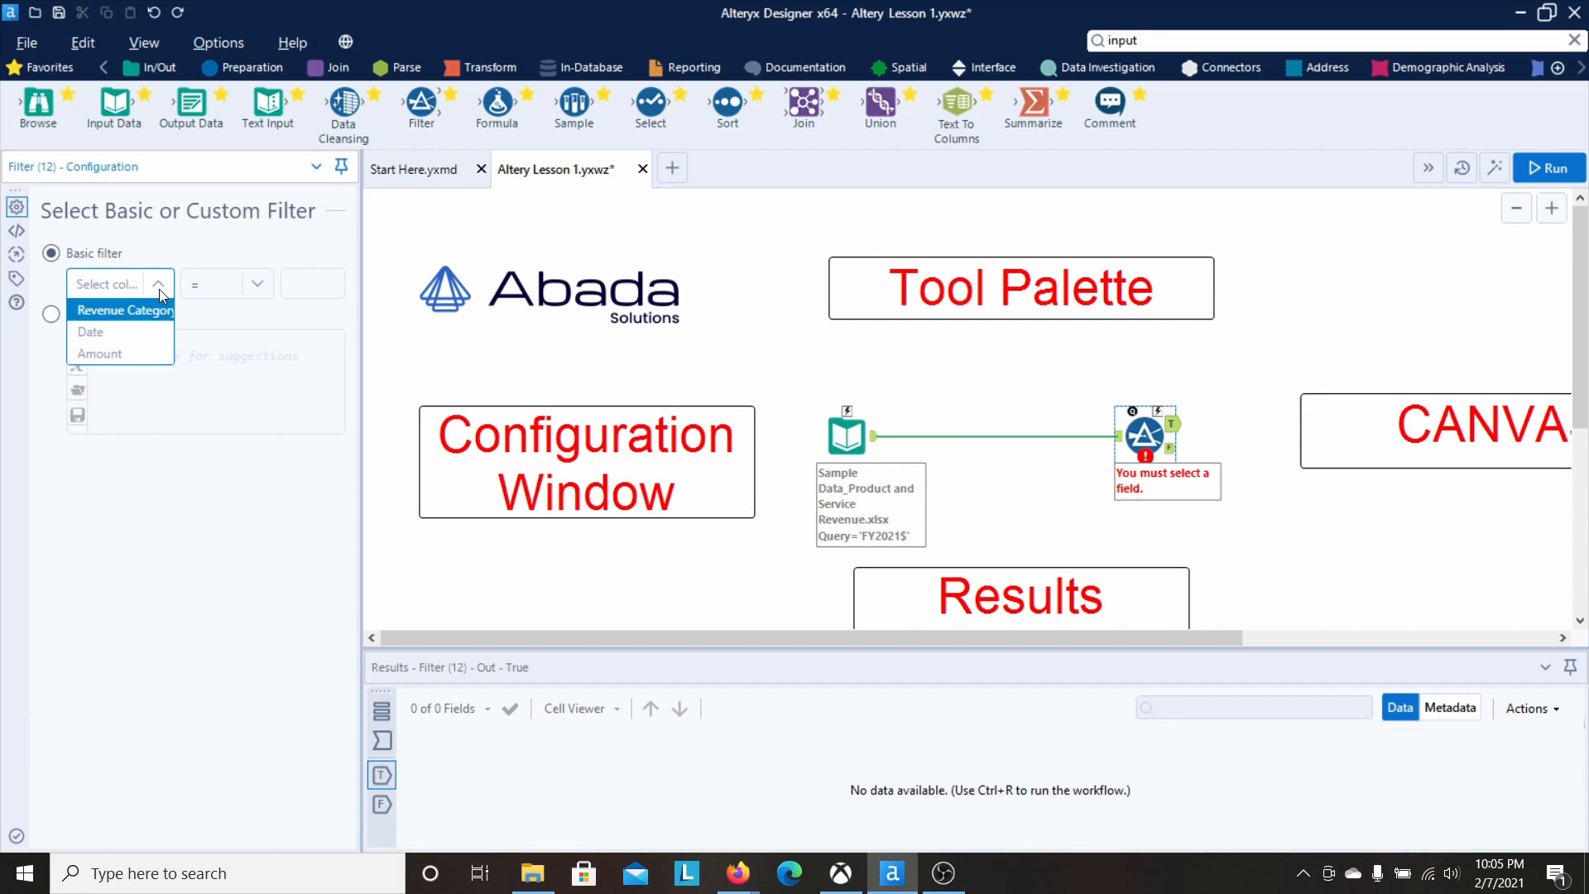
{"action": "left_click", "coordinate": [132, 355]}
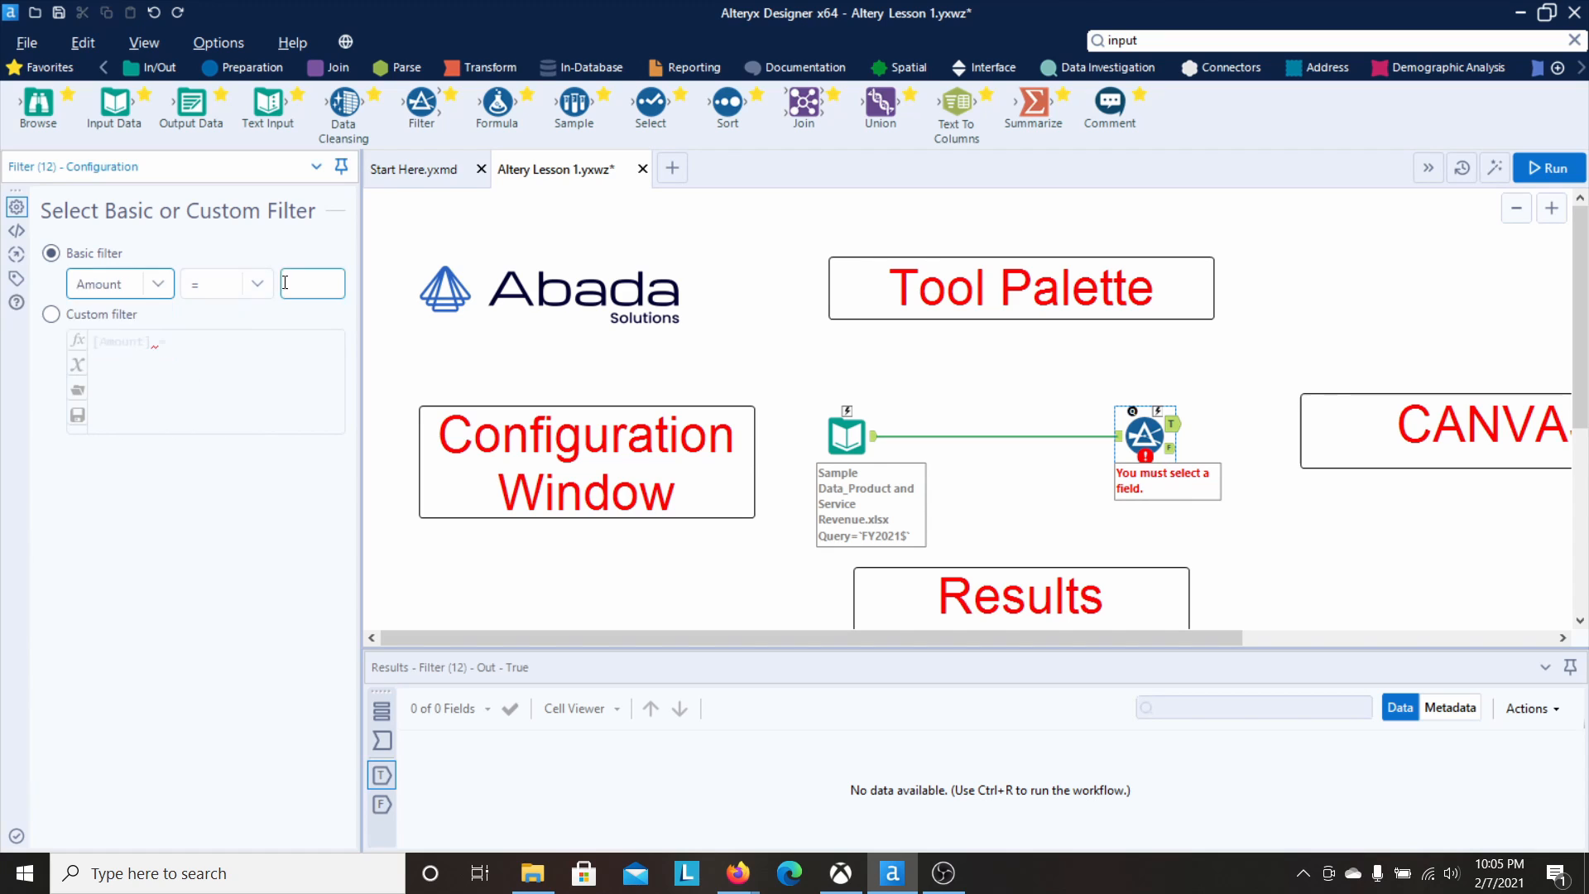
{"action": "left_click", "coordinate": [252, 286]}
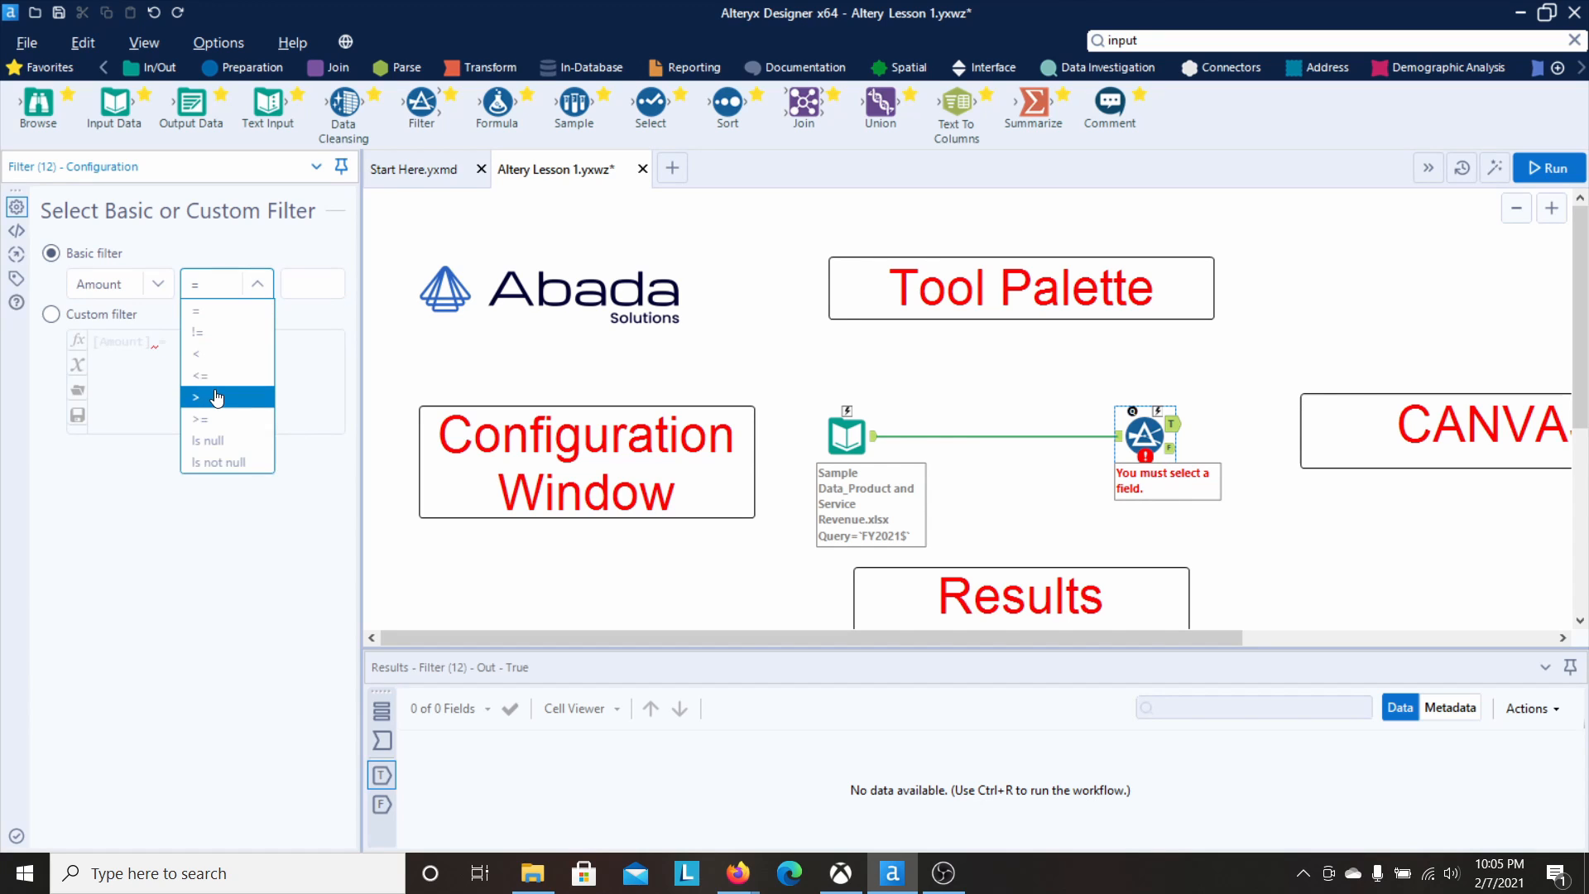
{"action": "left_click", "coordinate": [217, 356]}
{"action": "left_click", "coordinate": [299, 291]}
{"action": "type", "text": "2"}
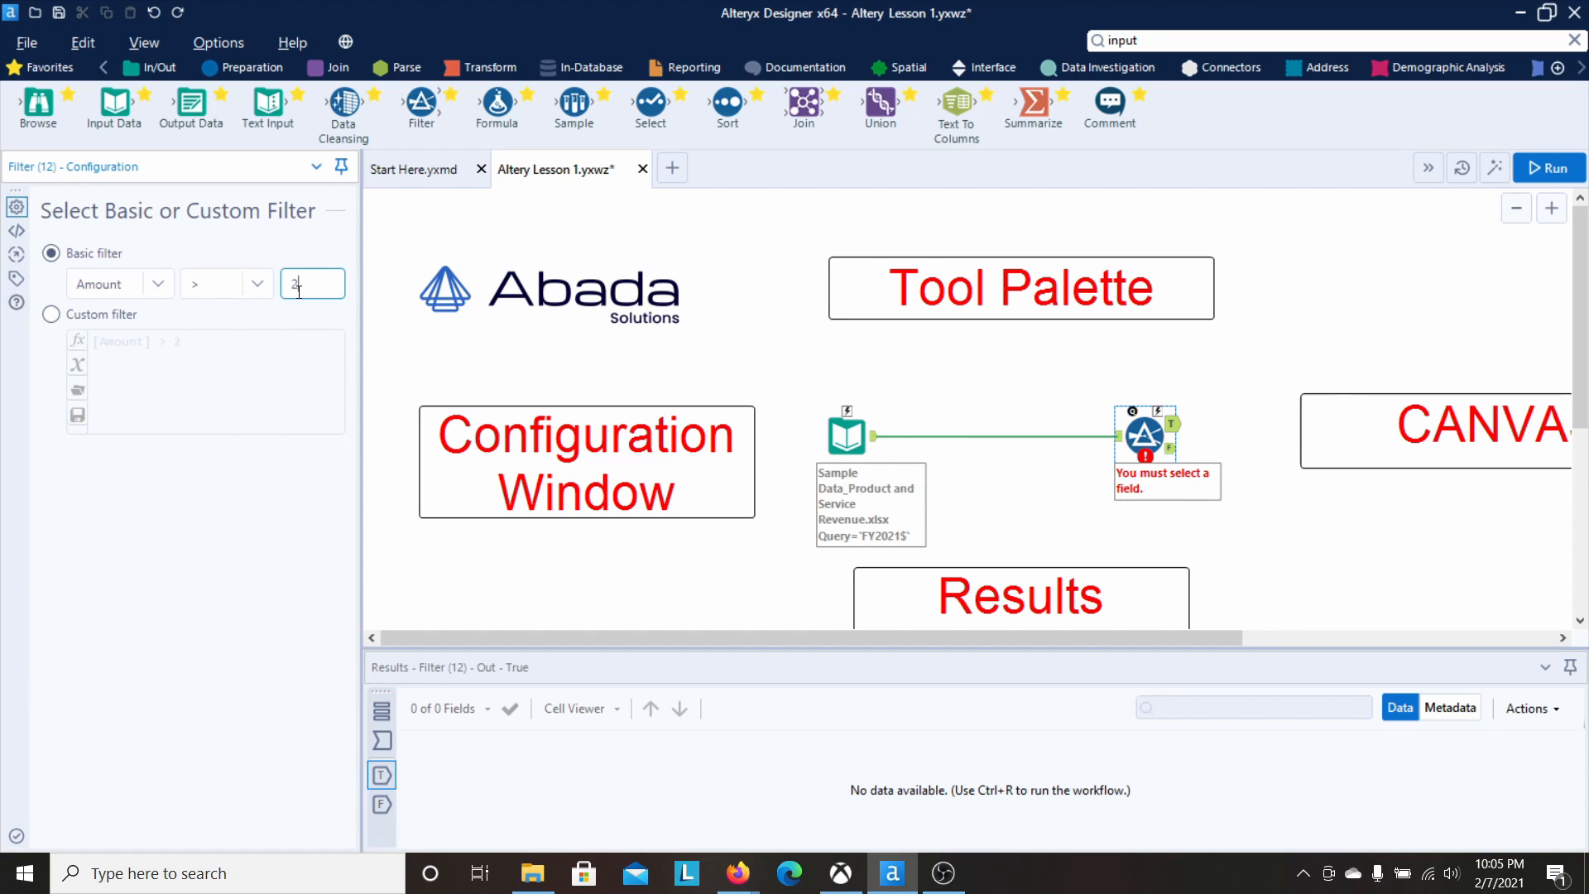
{"action": "type", "text": "5000"}
{"action": "left_click", "coordinate": [1175, 432]}
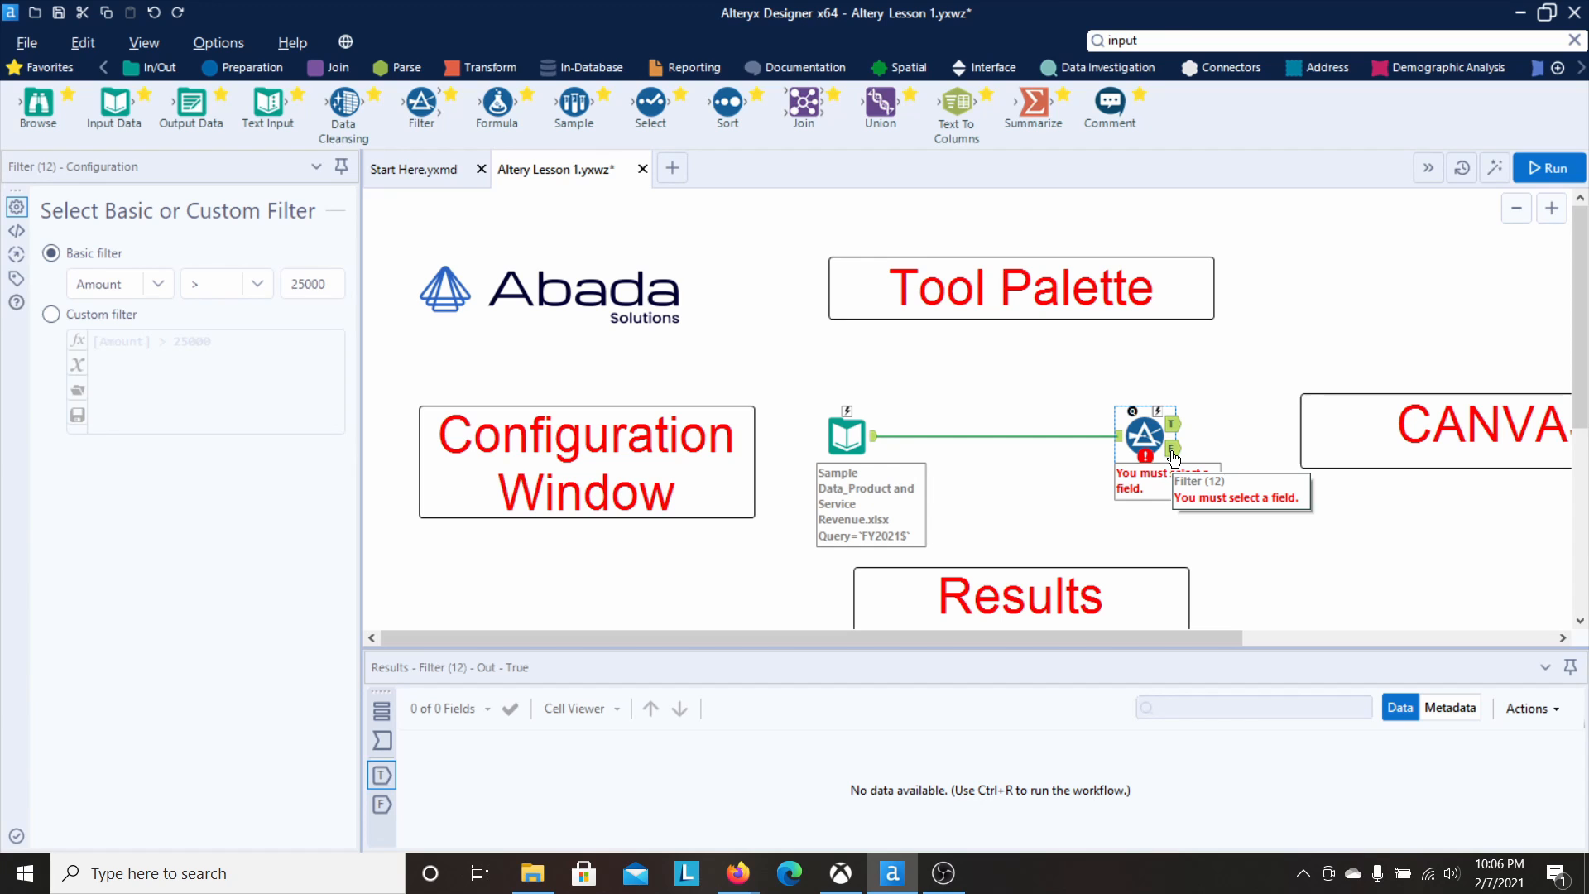
{"action": "left_click", "coordinate": [1255, 457]}
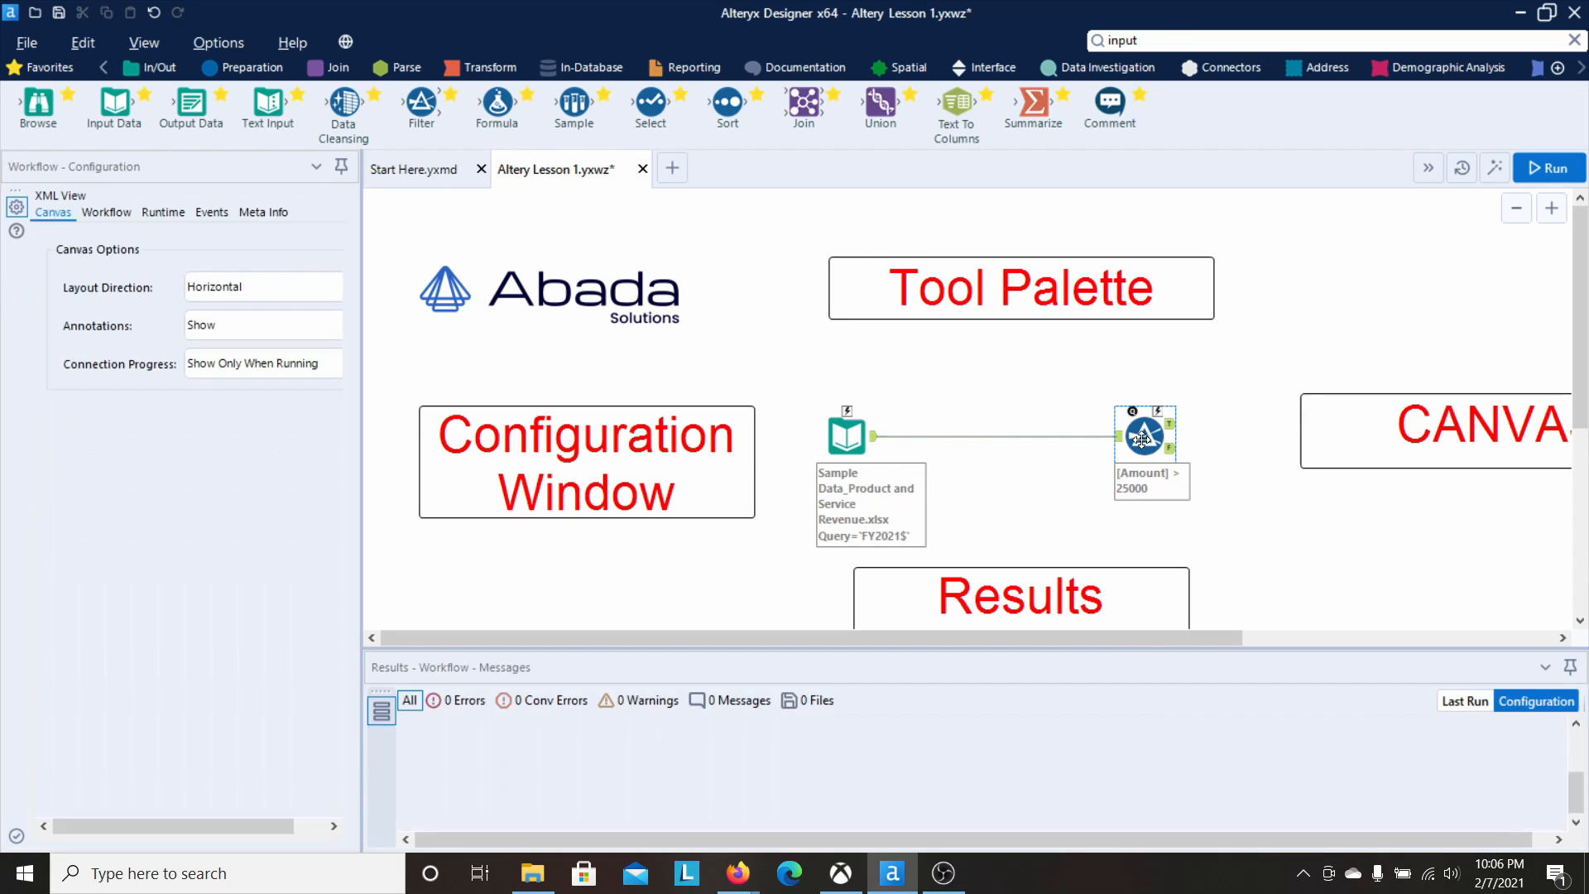
{"action": "left_click_drag", "start_coordinate": [1142, 438], "coordinate": [998, 437]}
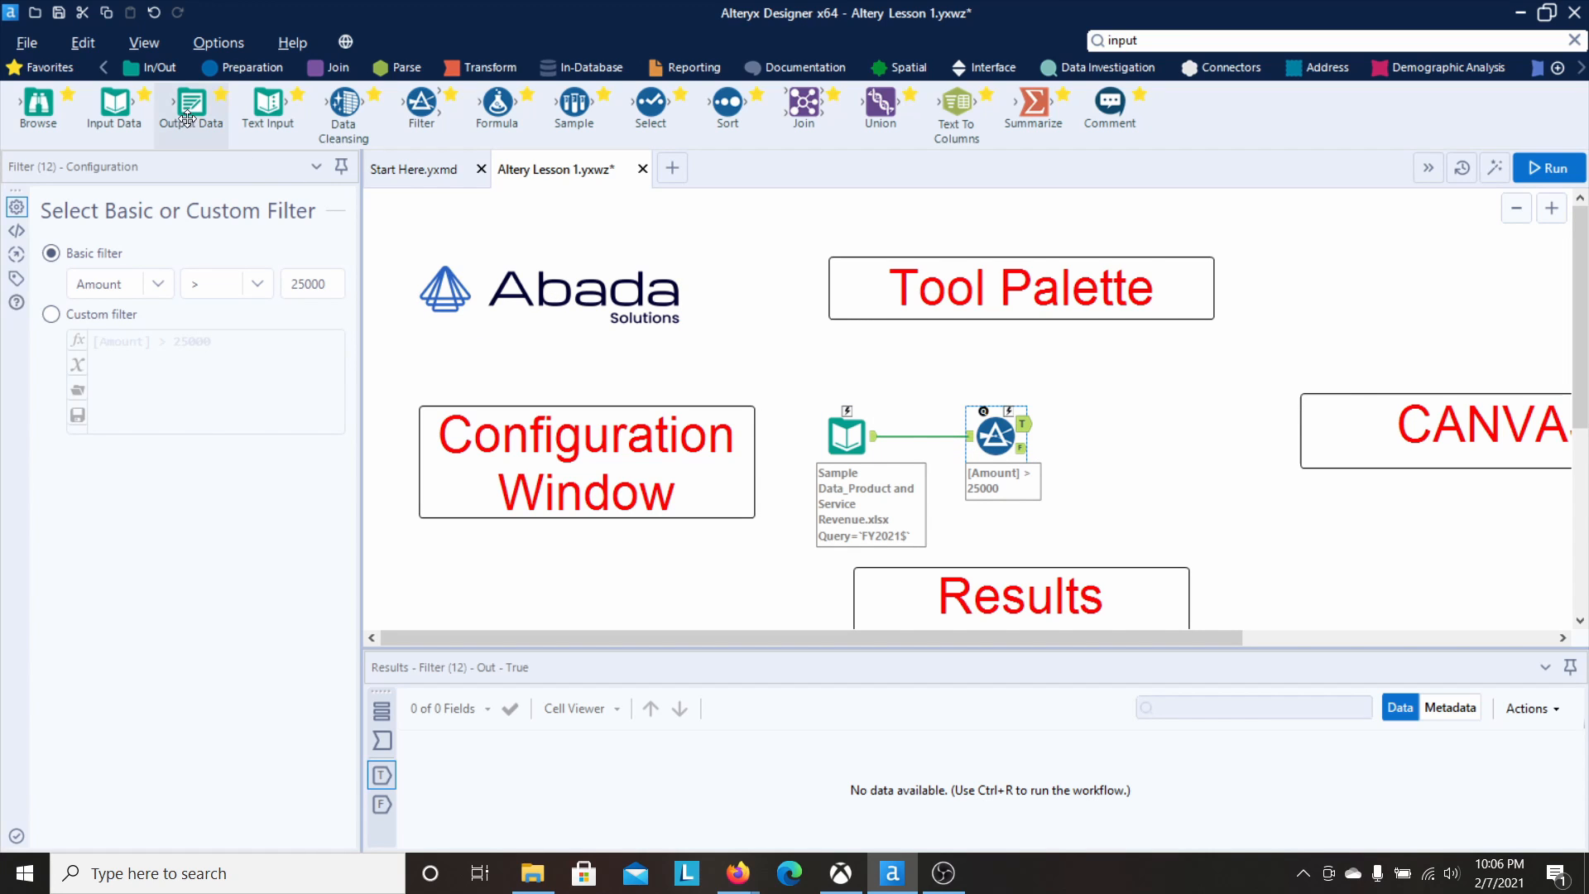
Step: Add an Output Data tool on the Filter's True output, writing to Sheet1 of a new Excel file named Alteryx Intro Video Output
{"action": "left_click_drag", "start_coordinate": [188, 119], "coordinate": [1119, 425]}
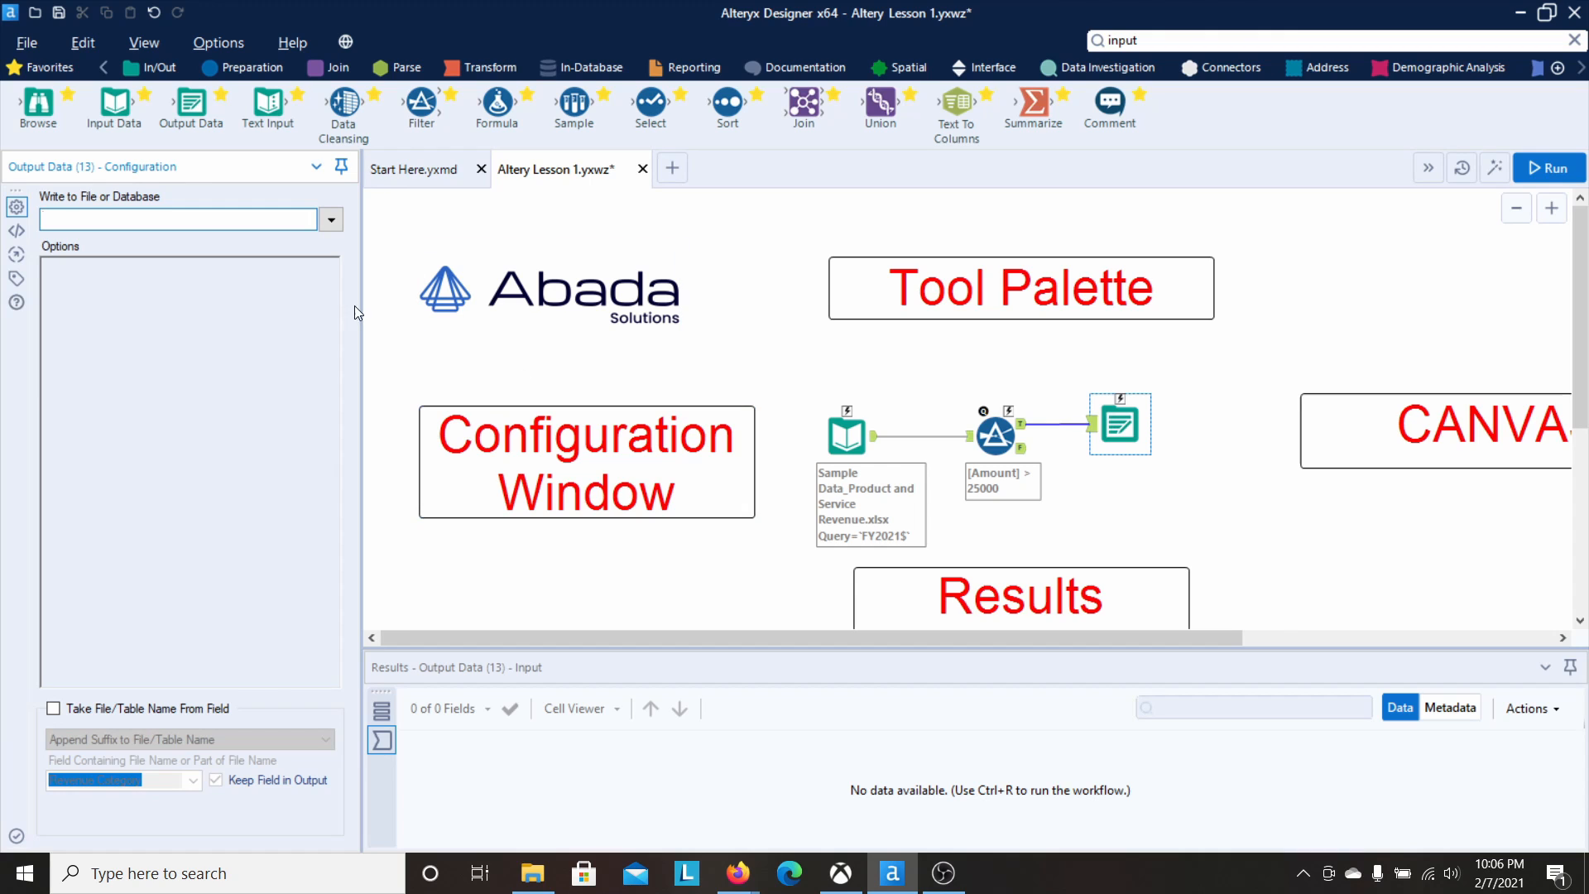
{"action": "left_click", "coordinate": [331, 221]}
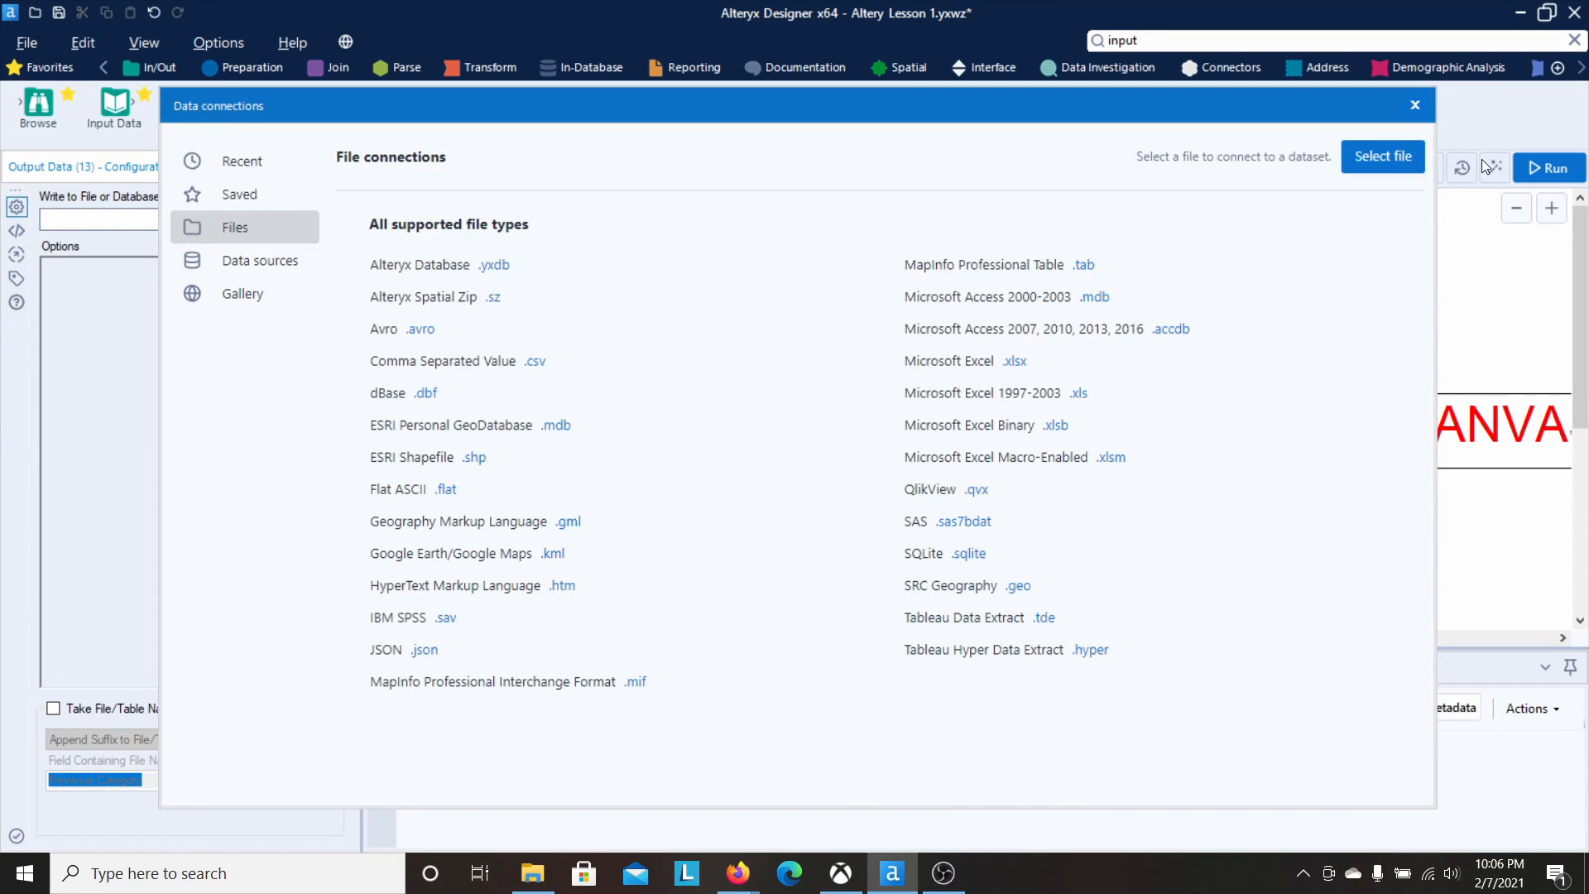
{"action": "left_click", "coordinate": [1384, 157]}
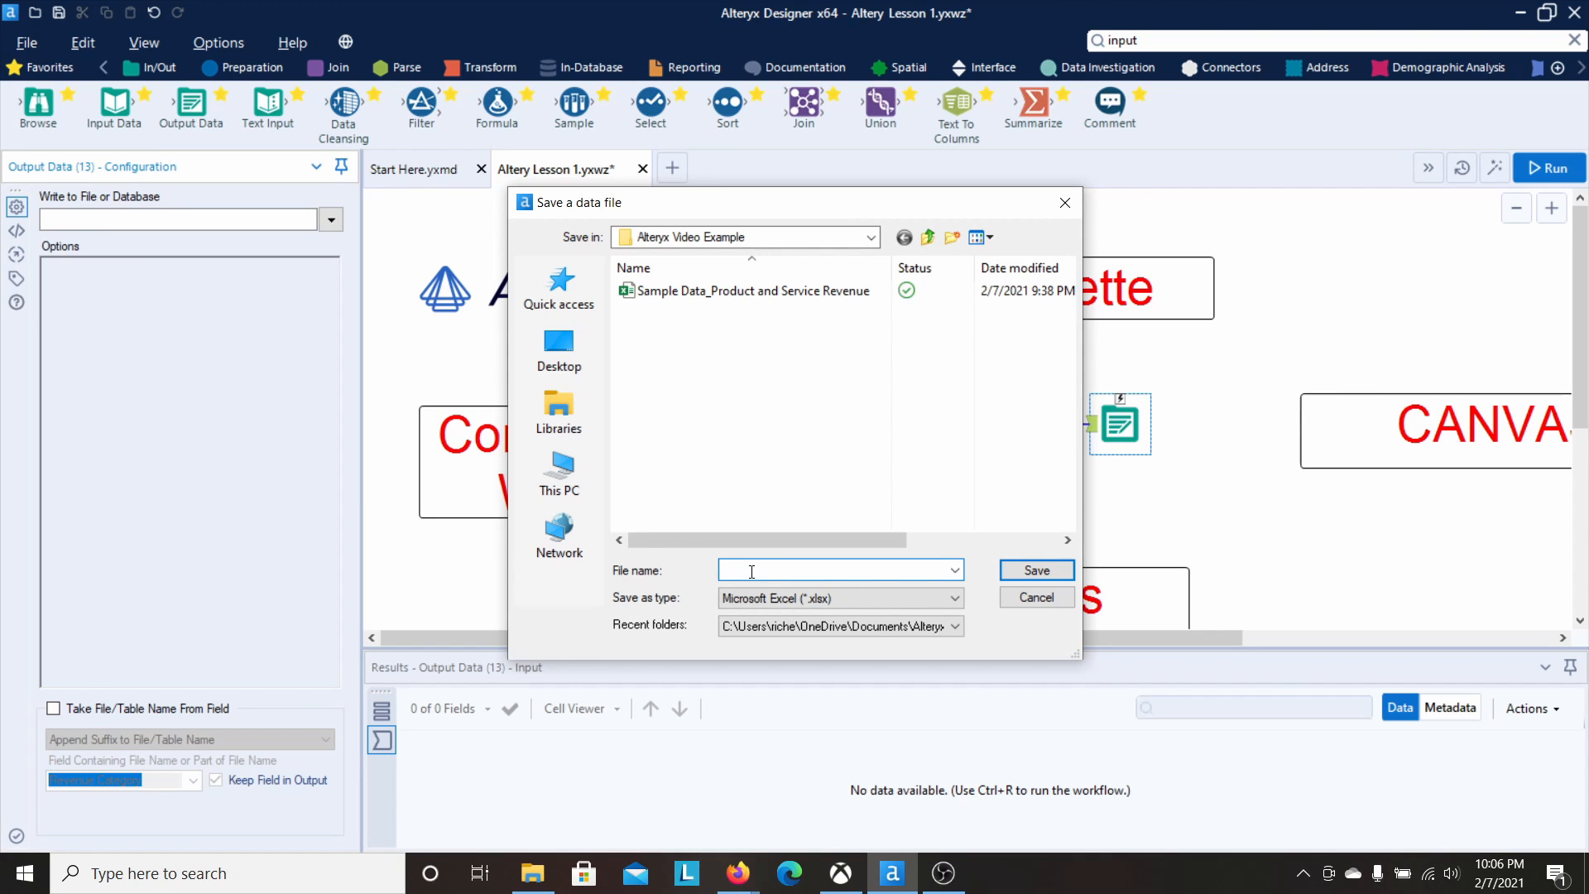
{"action": "type", "text": "Alteryx Intro vide"}
{"action": "type", "text": "o Output"}
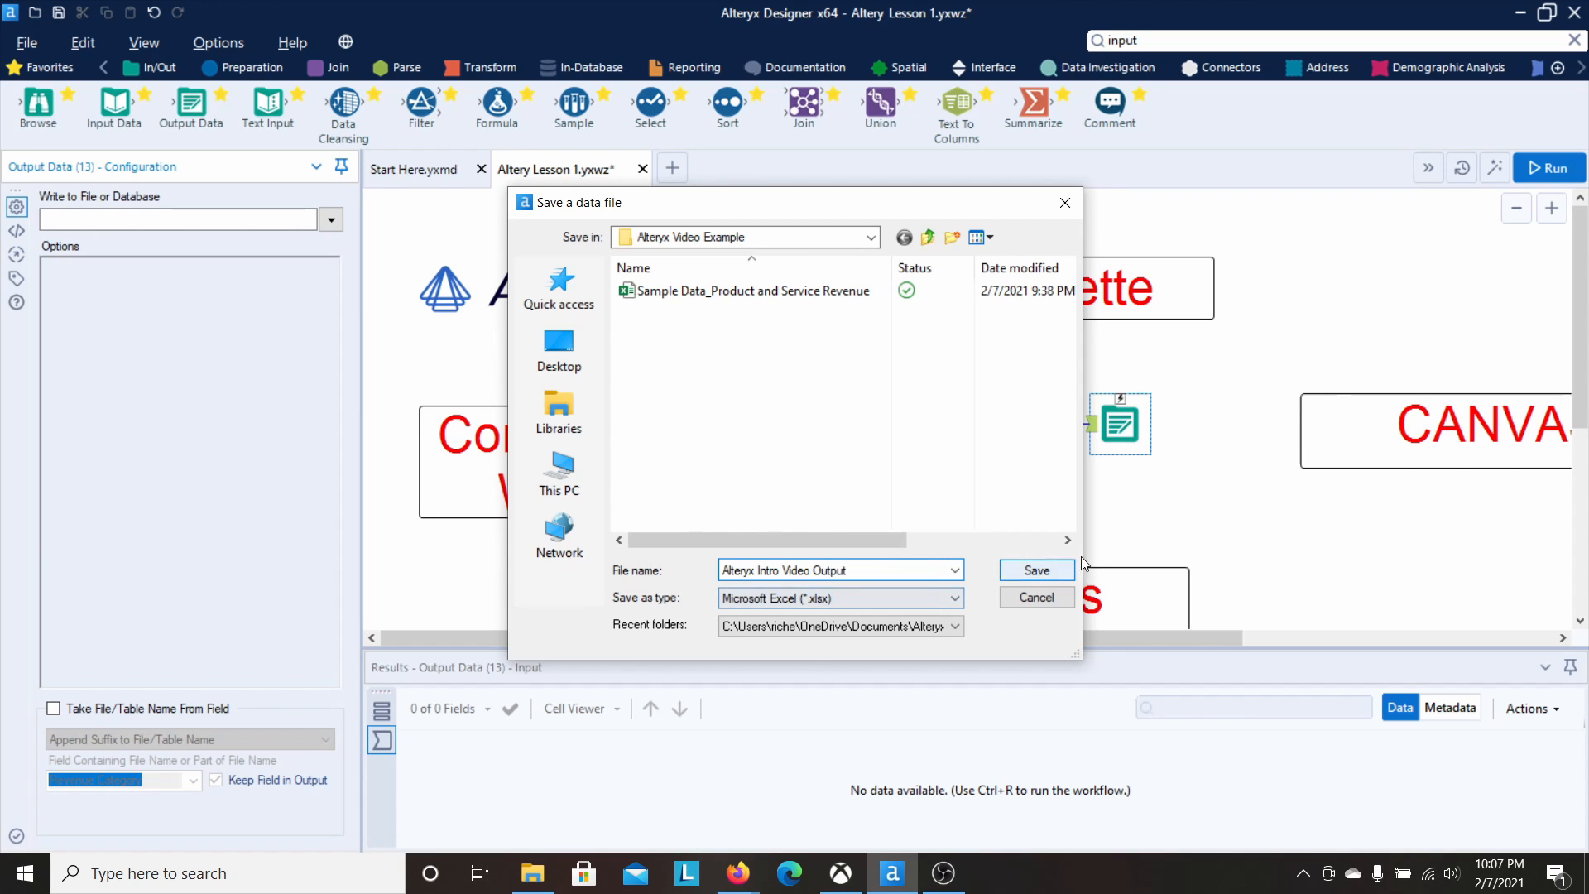
{"action": "left_click", "coordinate": [1049, 574]}
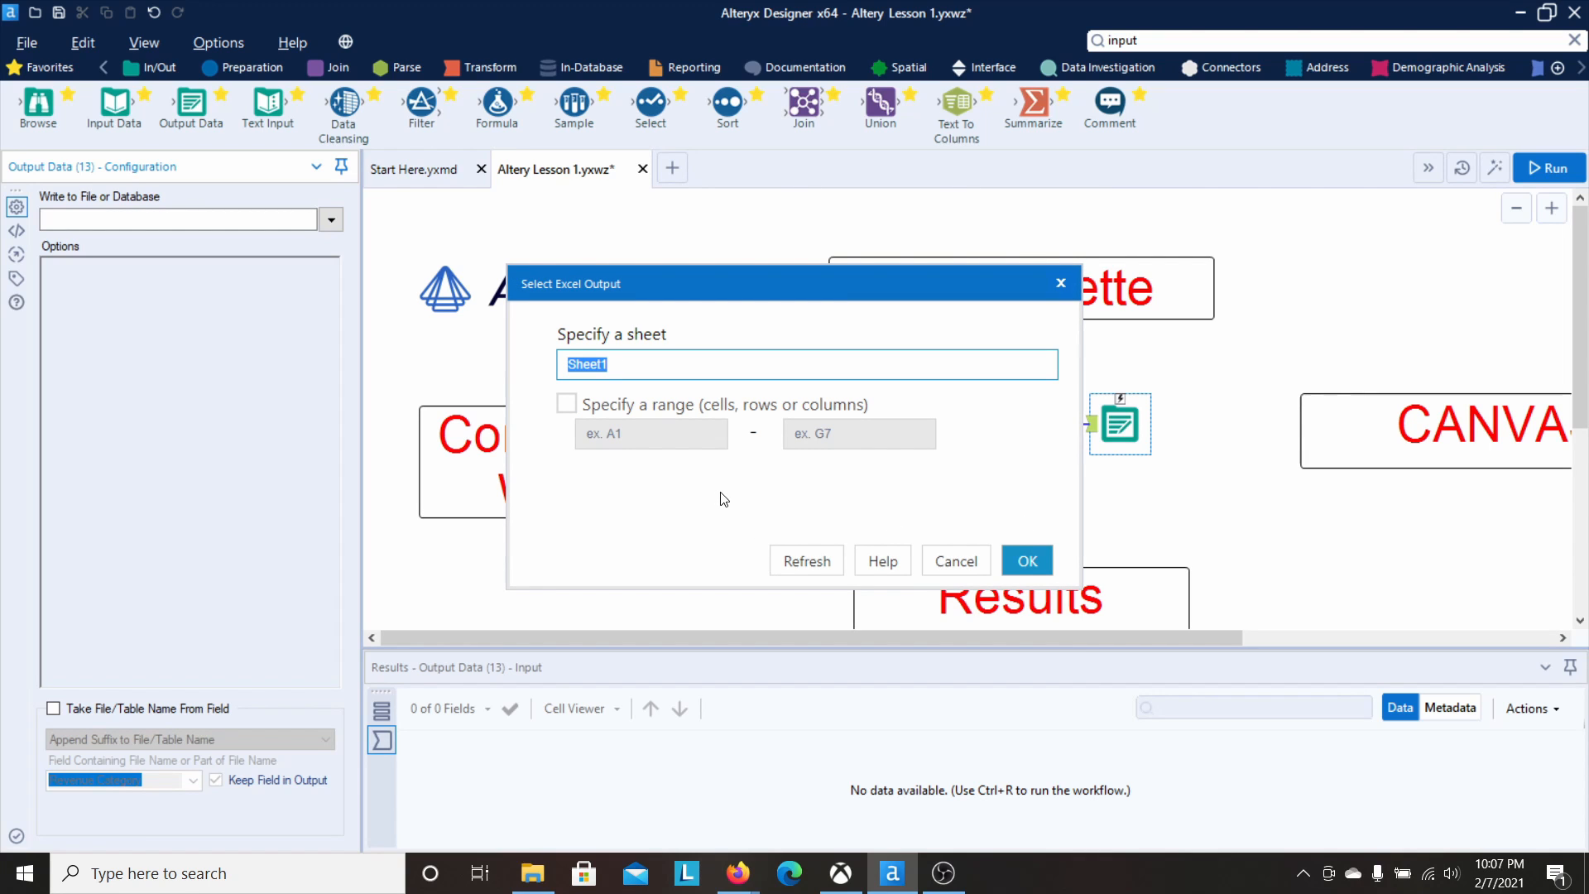
{"action": "left_click", "coordinate": [1039, 563]}
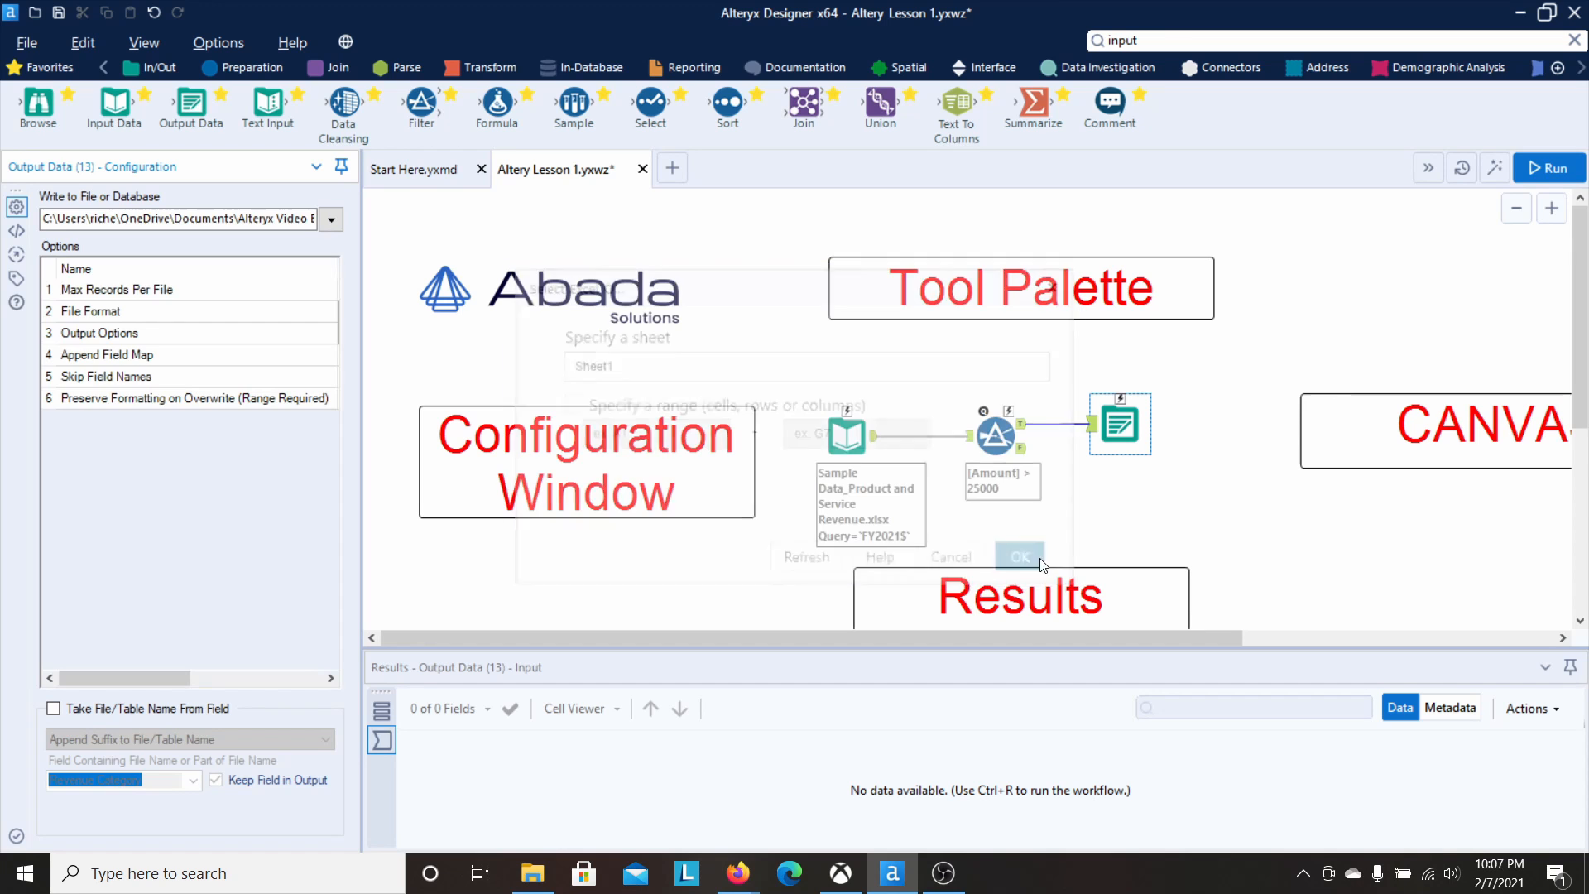
Step: Run the workflow and review the run messages of the Input Data, Filter and Output Data tools
{"action": "left_click", "coordinate": [1535, 168]}
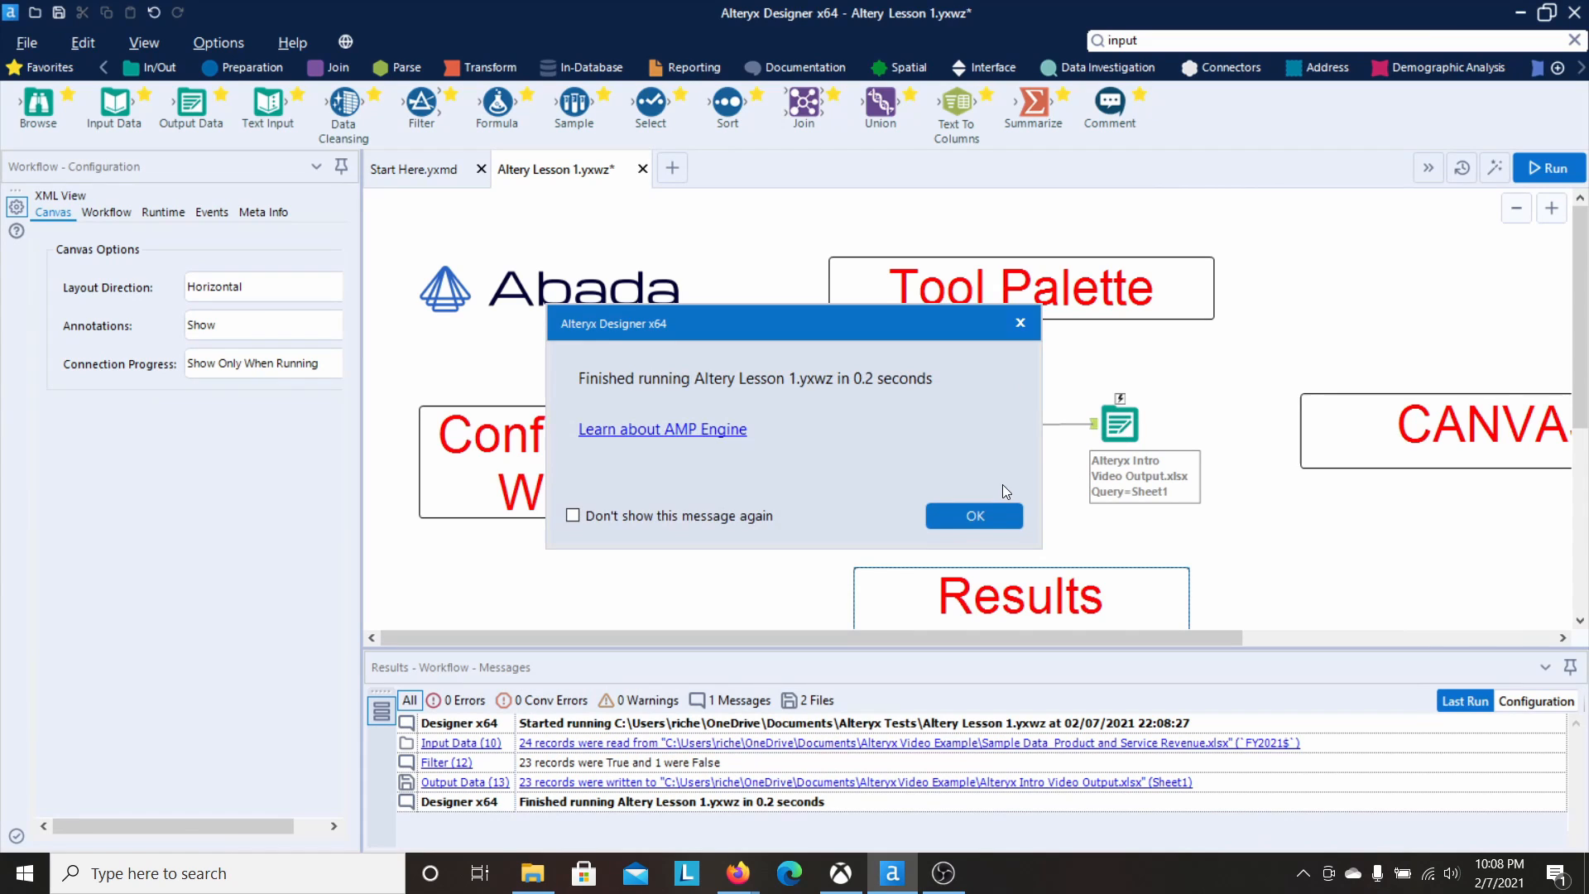
{"action": "left_click", "coordinate": [988, 513]}
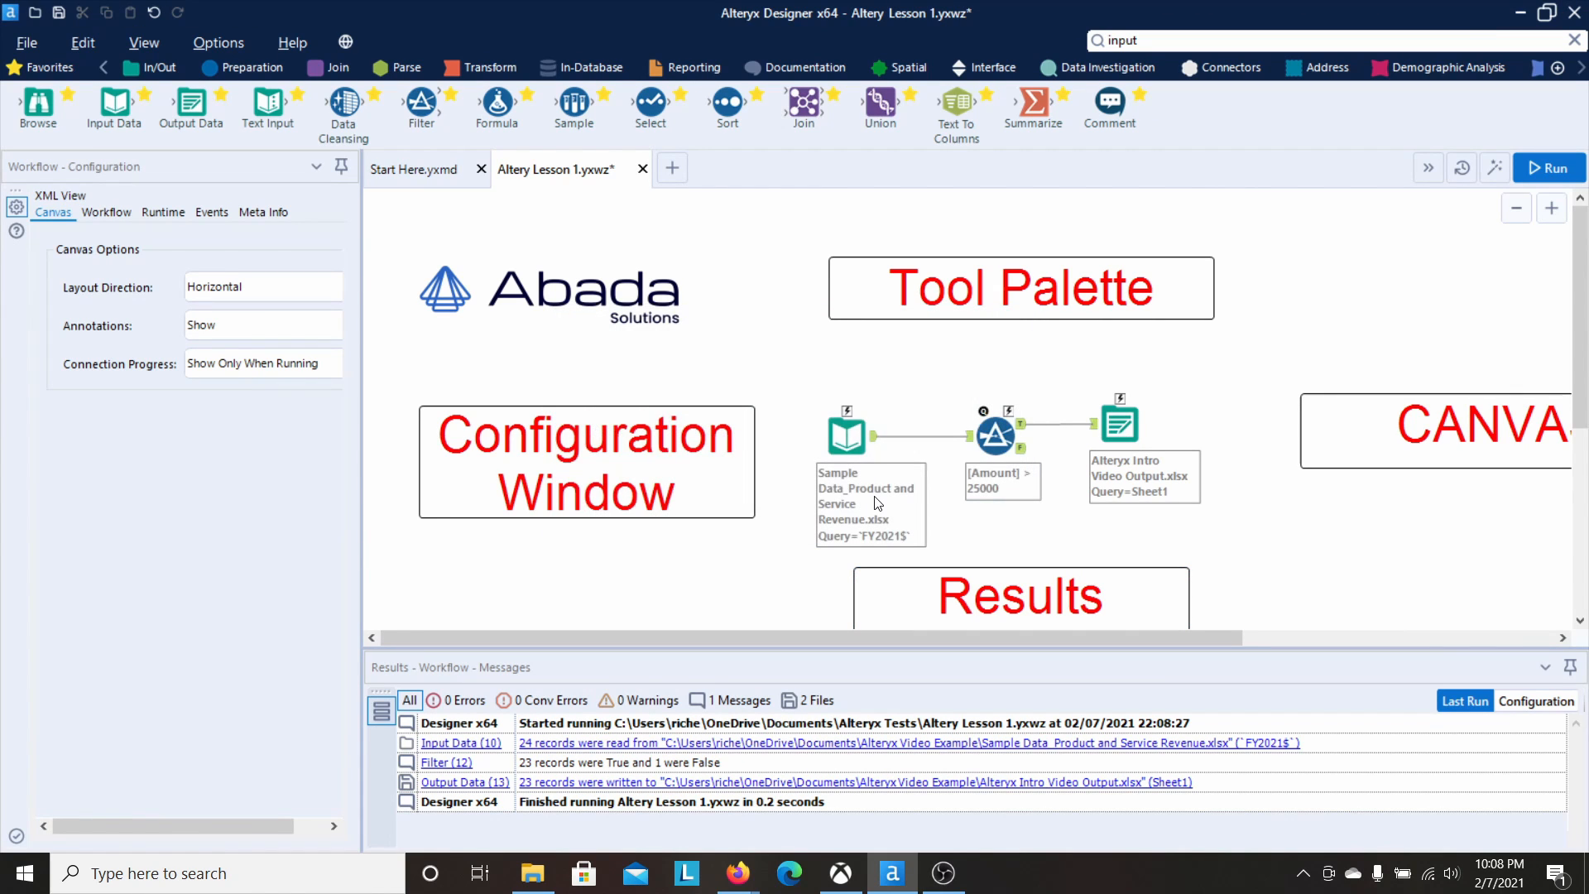
{"action": "left_click", "coordinate": [843, 443]}
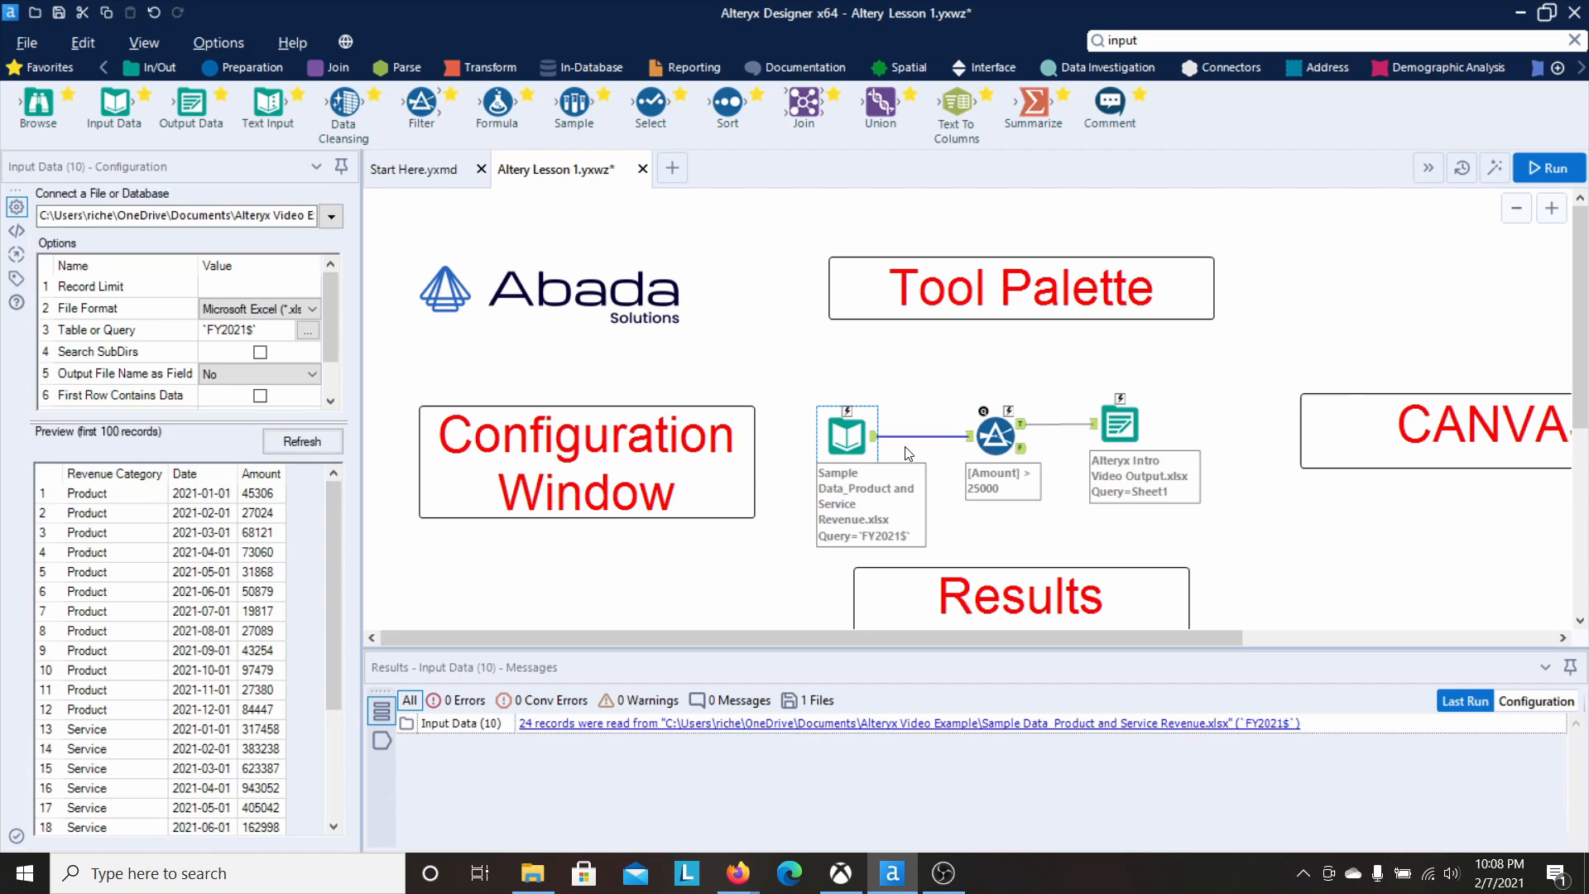
{"action": "left_click", "coordinate": [1008, 439]}
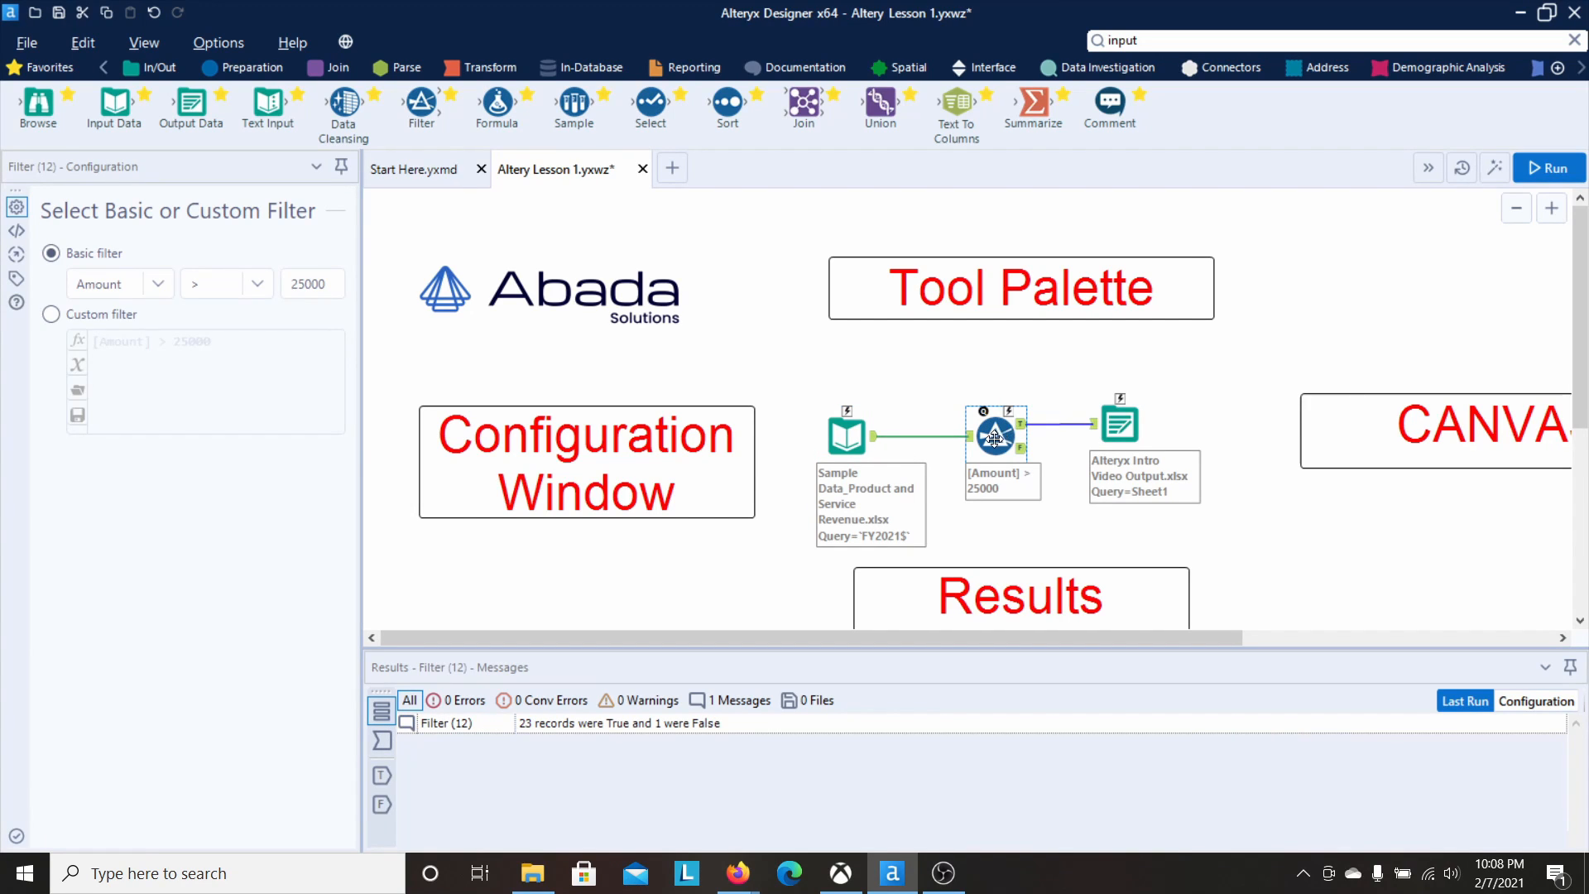
{"action": "left_click", "coordinate": [1120, 424]}
Step: Open Alteryx Intro Video Output from File Explorer in Excel, fit the Date column's width to its contents, and return to Alteryx Designer
{"action": "left_click", "coordinate": [532, 874]}
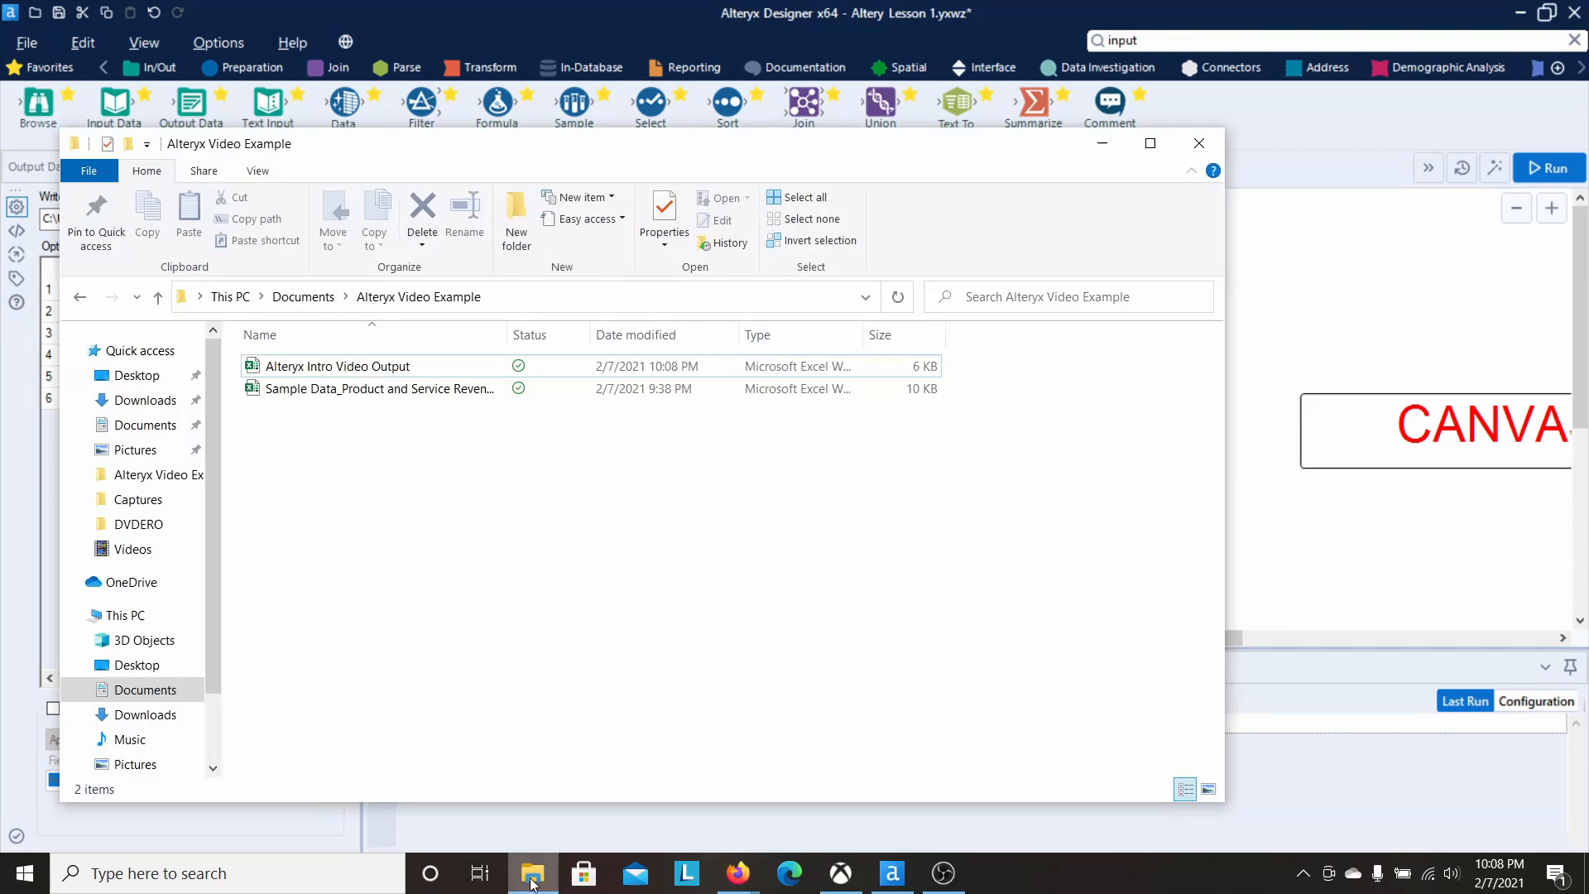
{"action": "double_click", "coordinate": [315, 366]}
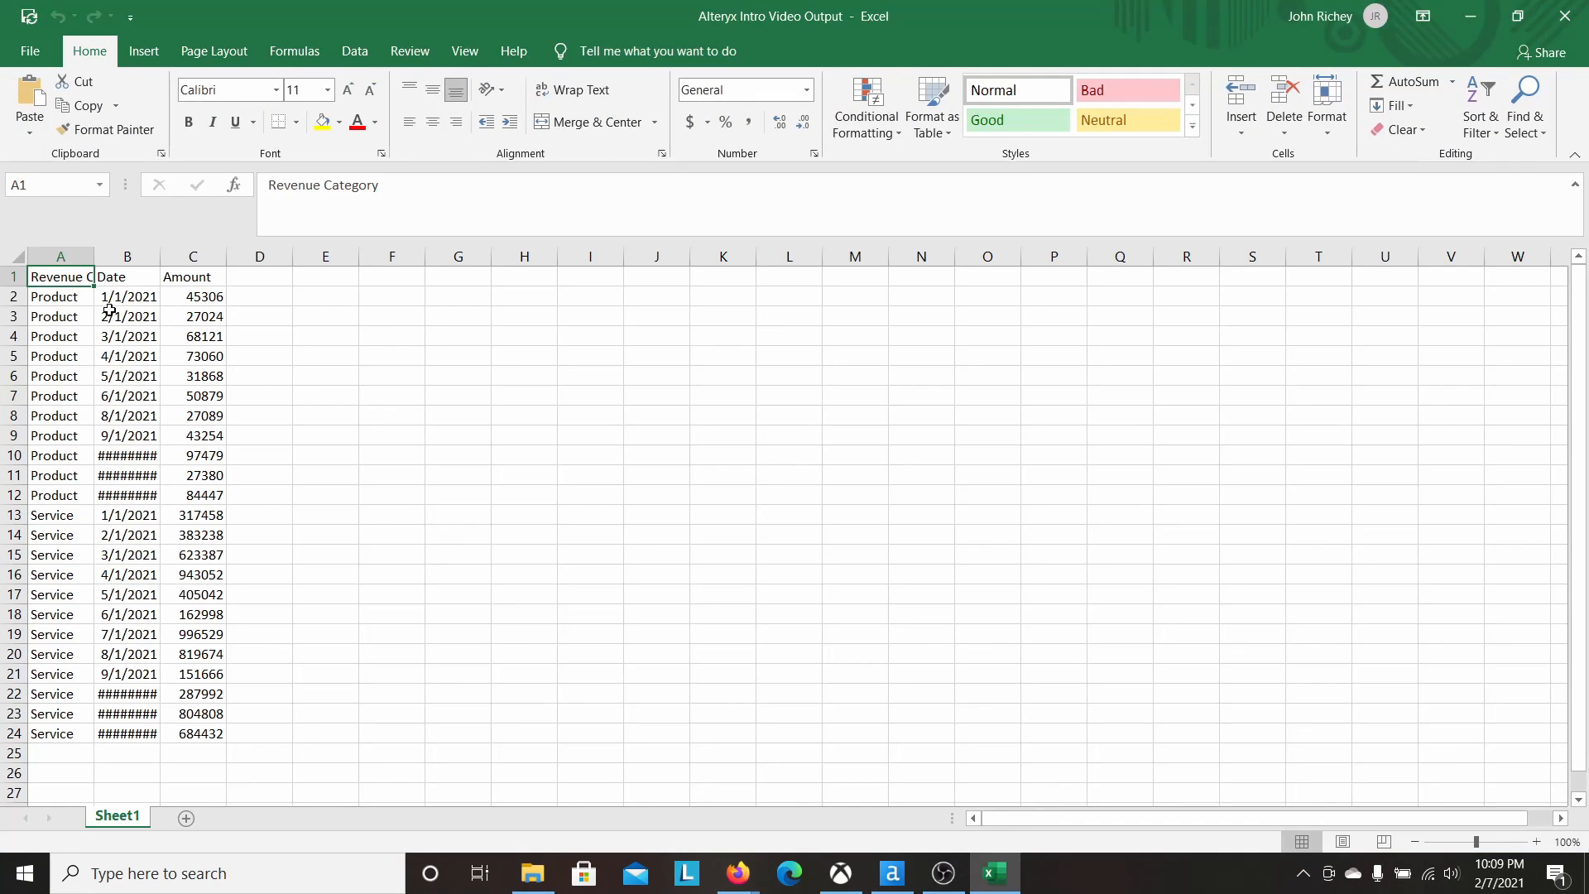
{"action": "double_click", "coordinate": [161, 256]}
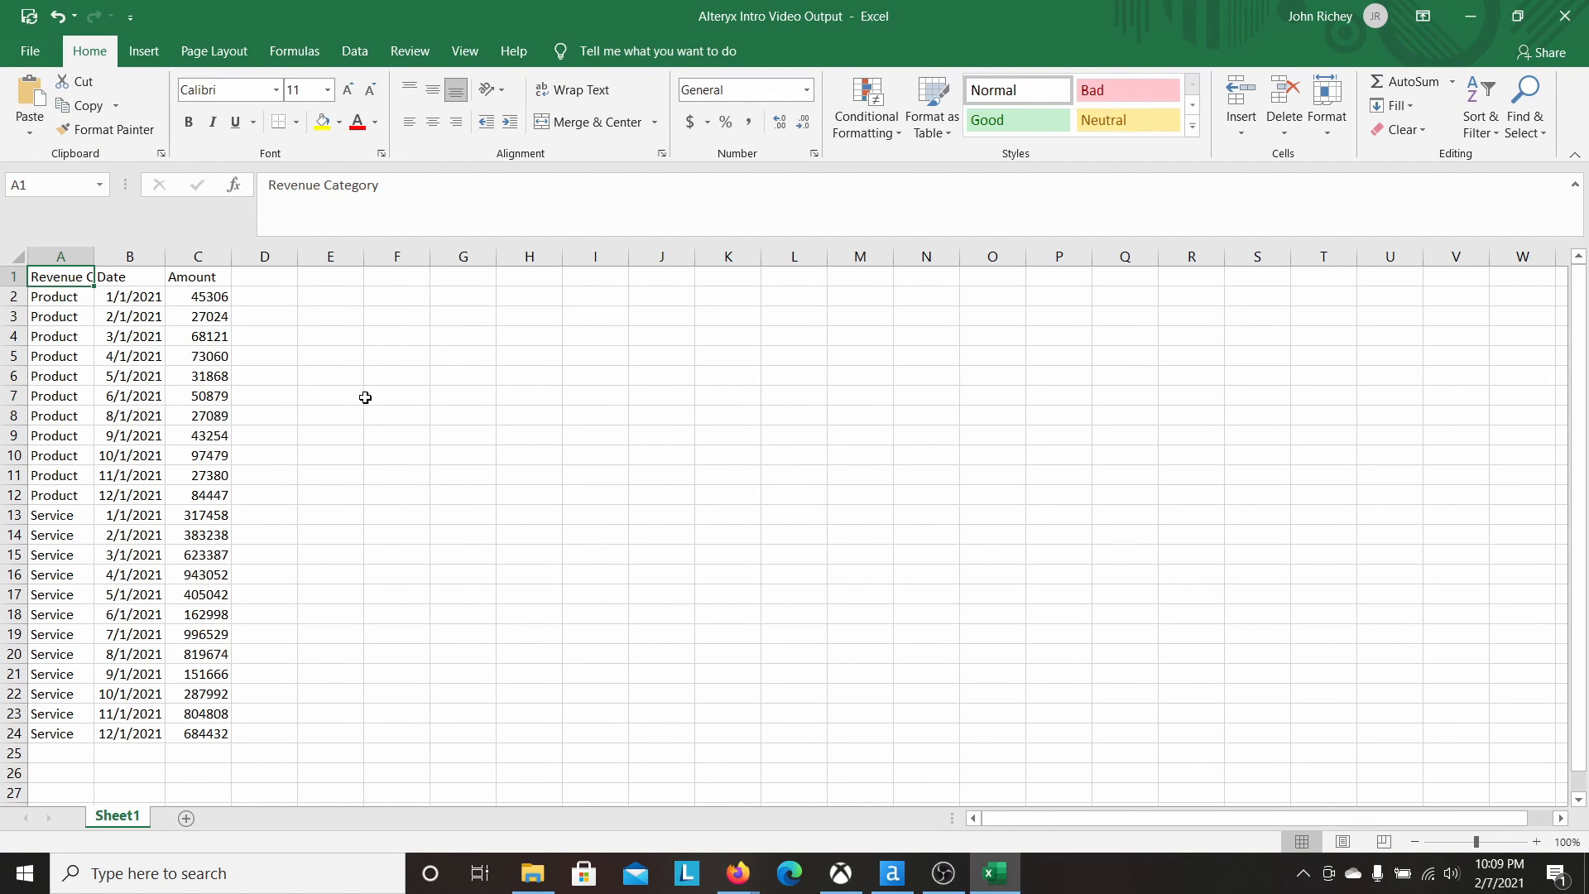
{"action": "left_click", "coordinate": [1470, 17]}
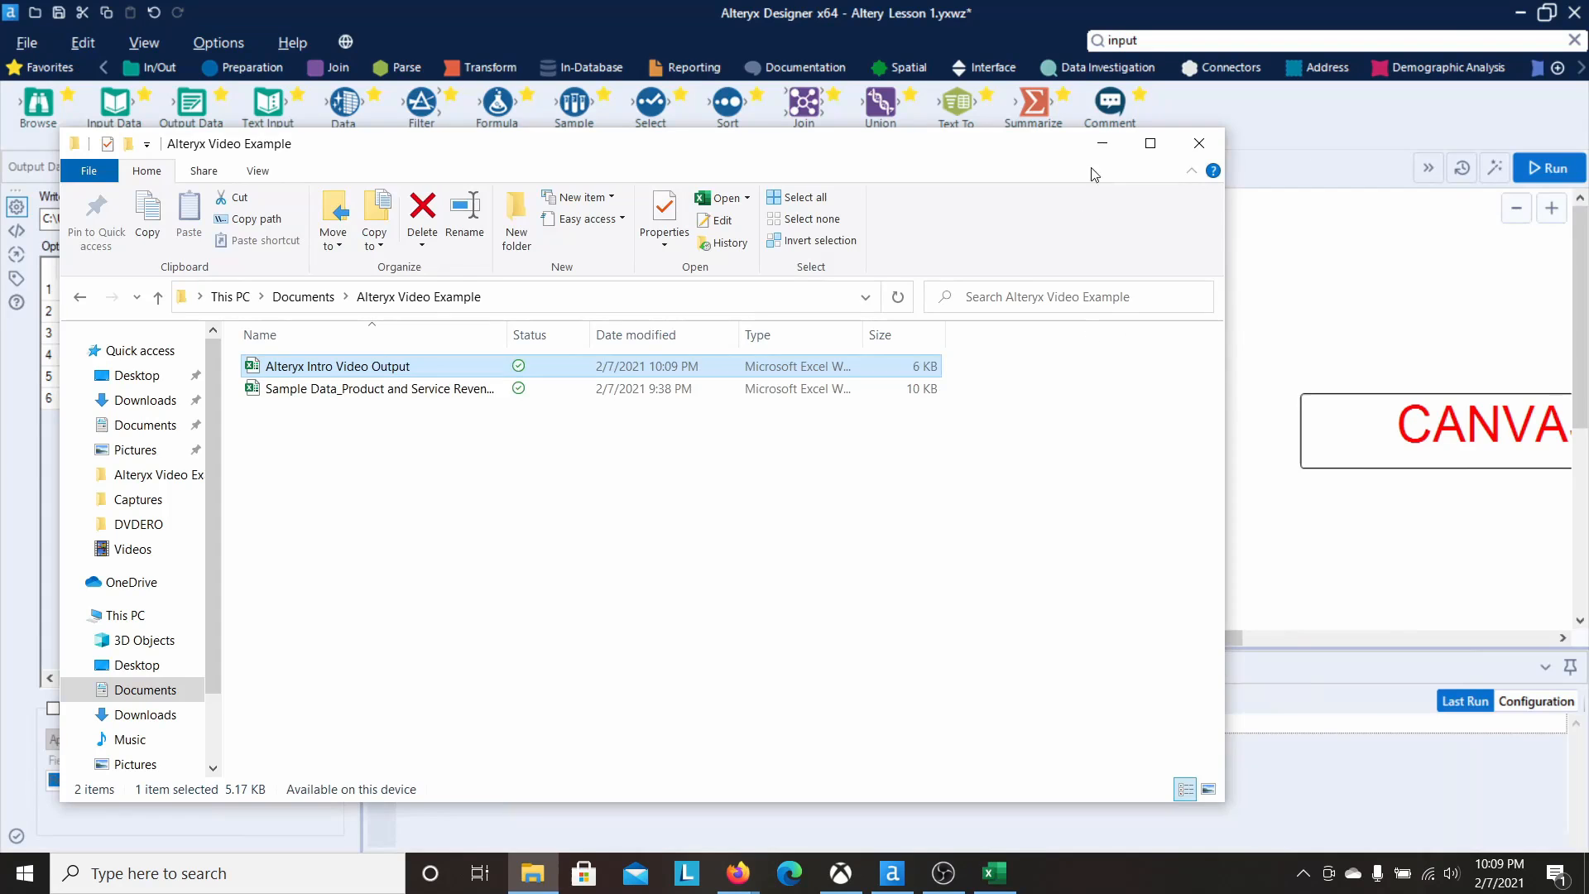
{"action": "left_click", "coordinate": [1101, 143]}
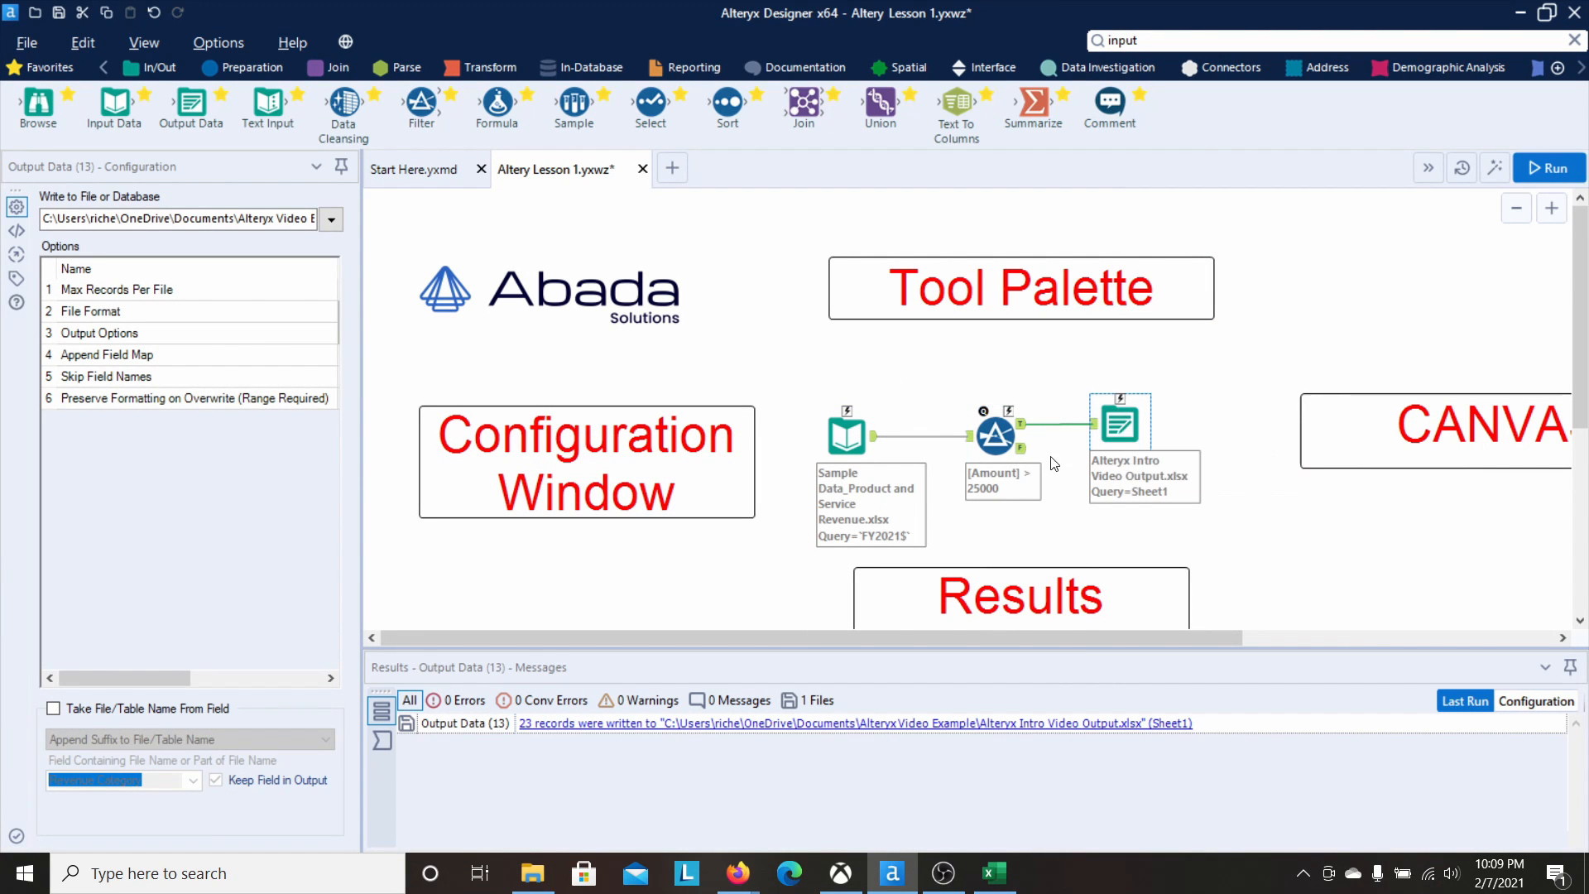
Step: Examine the Filter tool's input records, its True output records and its False output records
{"action": "left_click", "coordinate": [996, 434]}
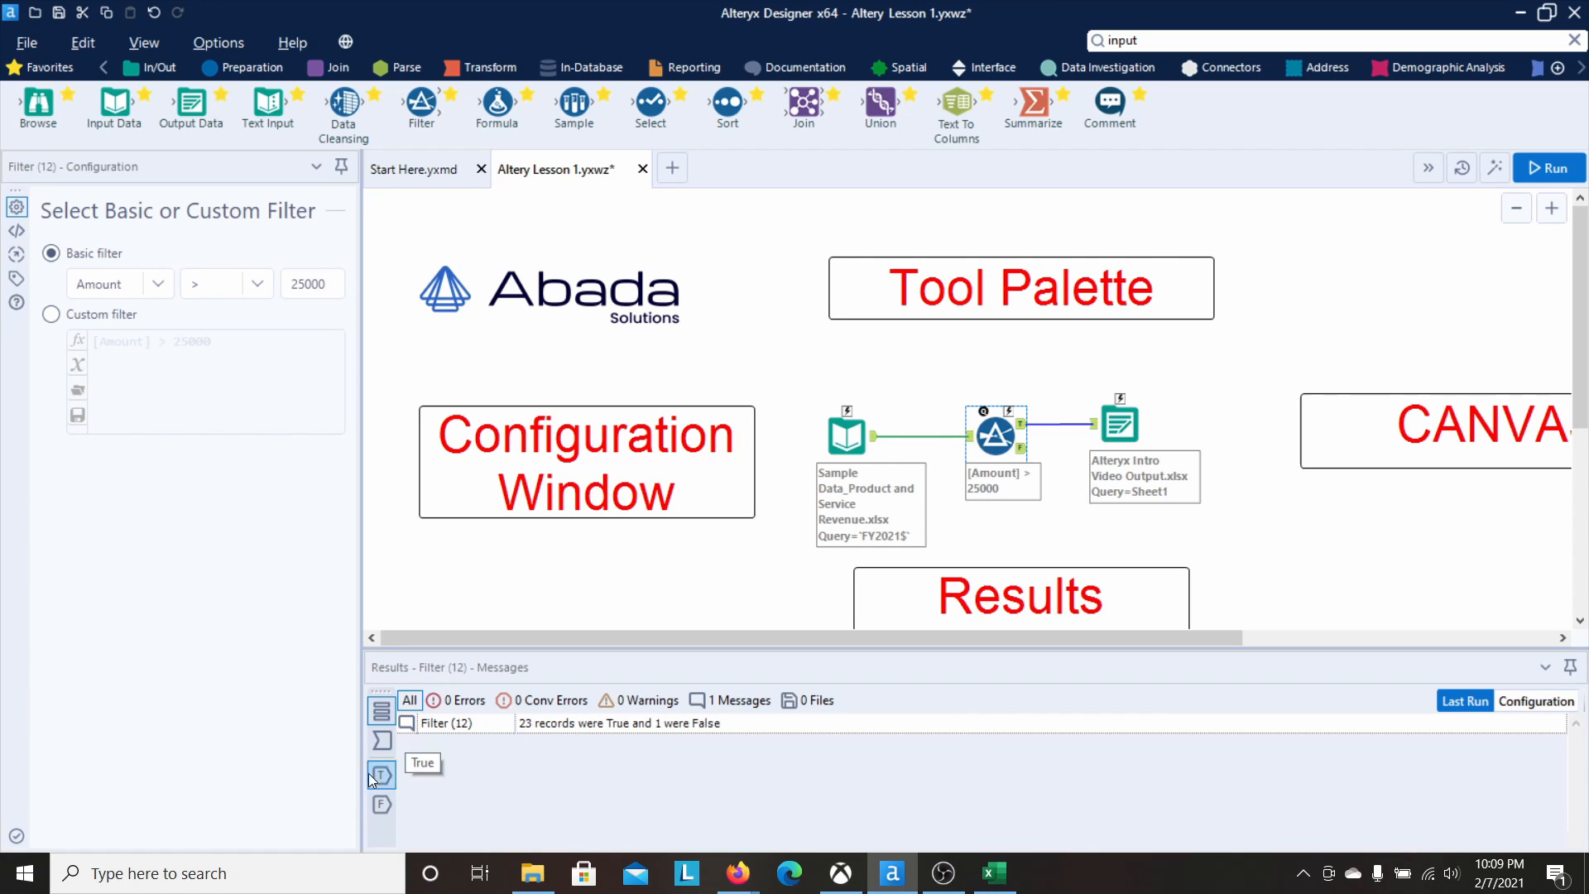
{"action": "left_click", "coordinate": [376, 750]}
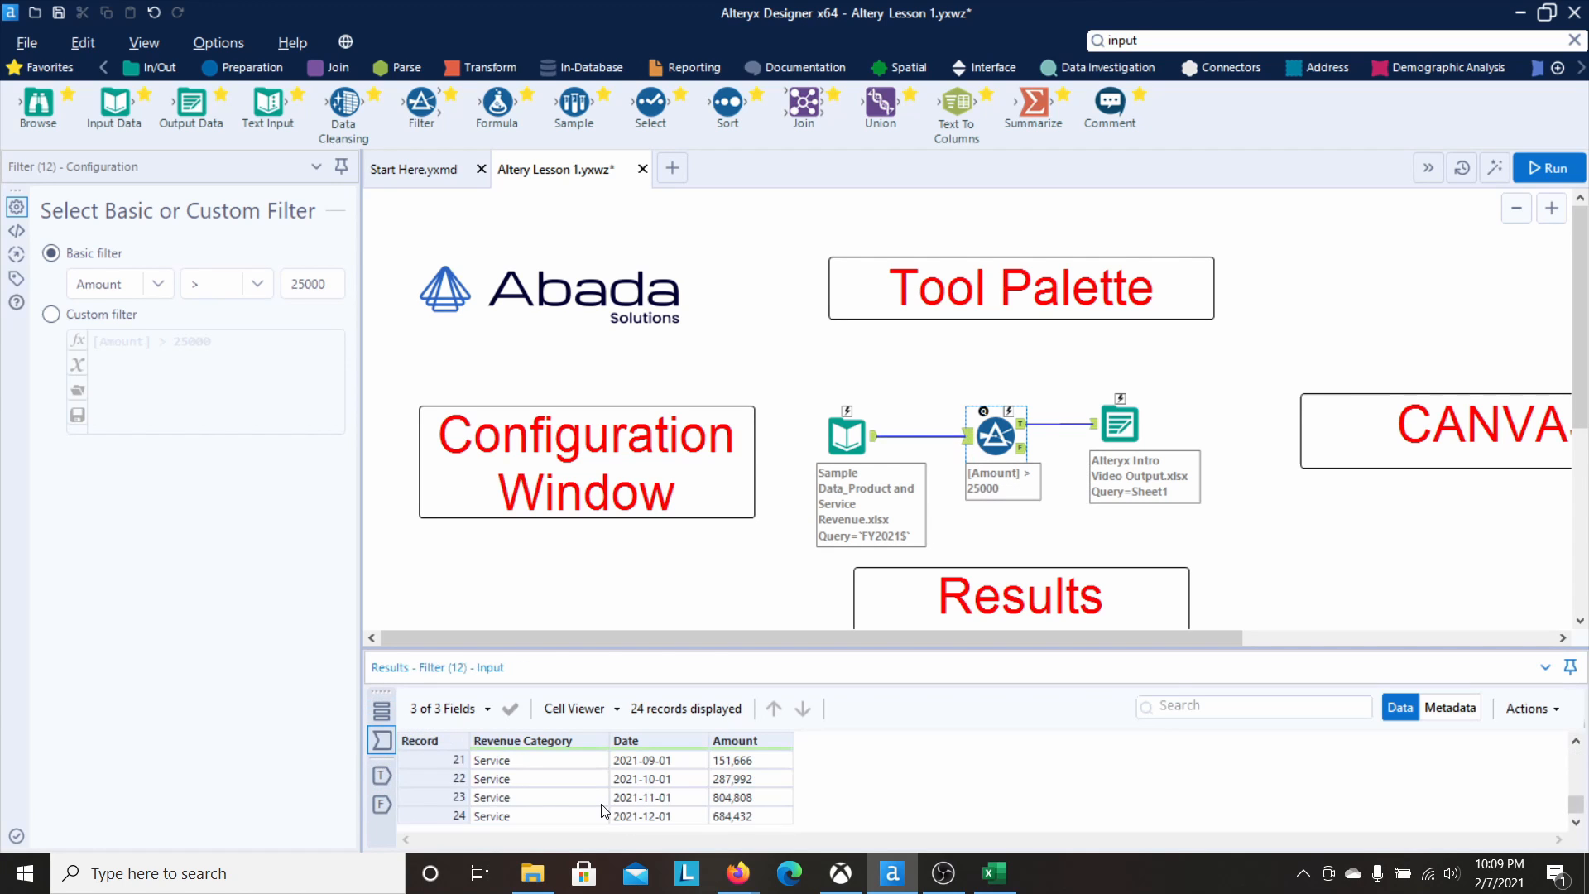
{"action": "scroll", "coordinate": [601, 811], "scroll_direction": "up", "scroll_amount": 7}
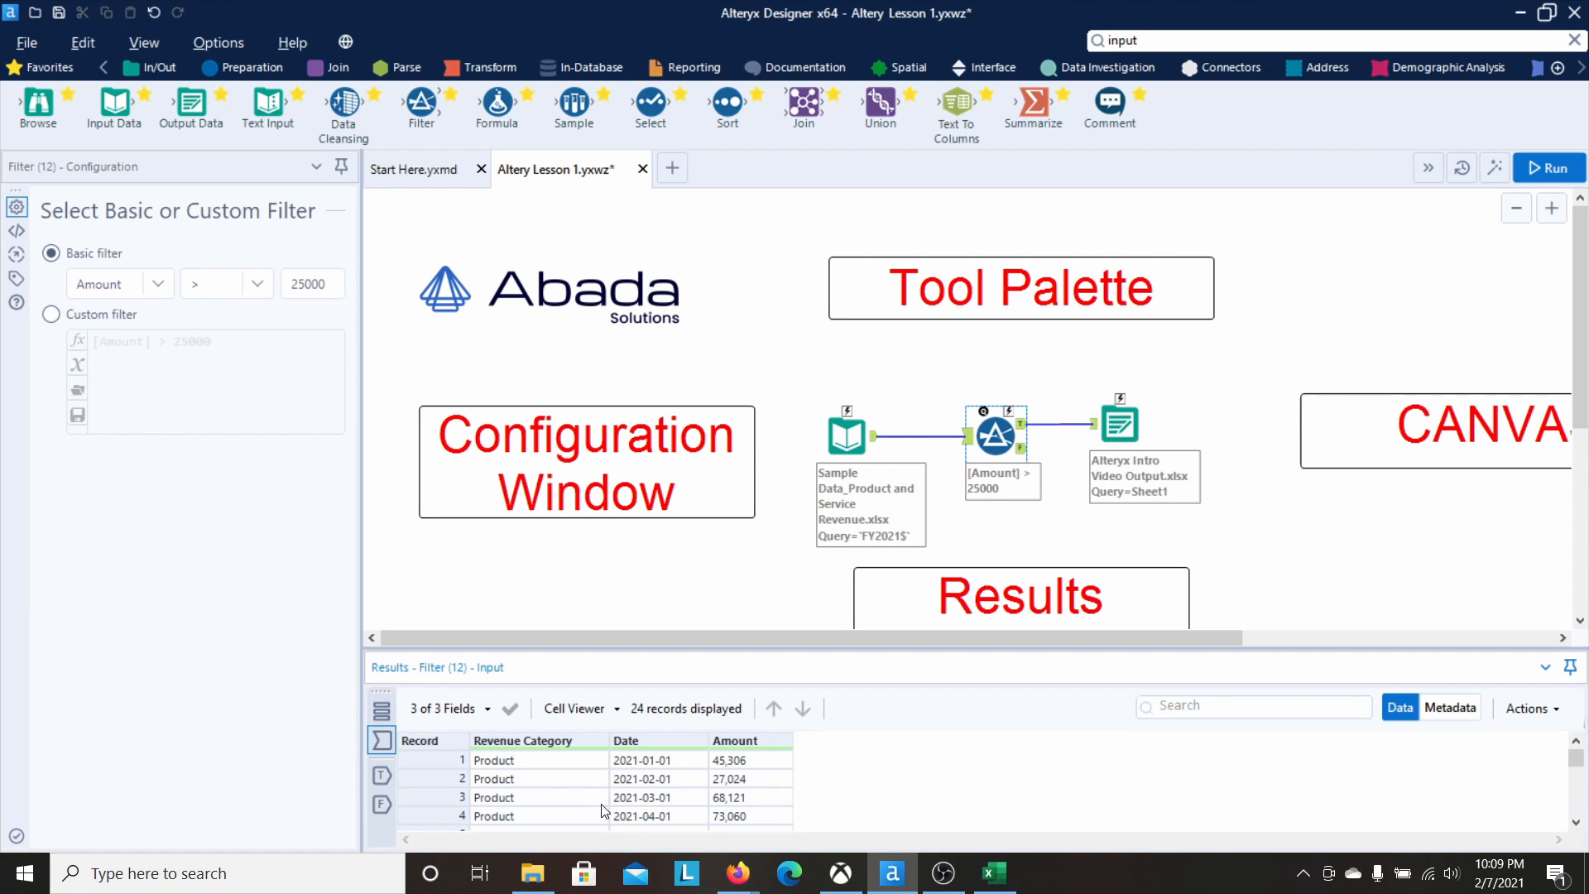
{"action": "scroll", "coordinate": [631, 786], "scroll_direction": "down", "scroll_amount": 7}
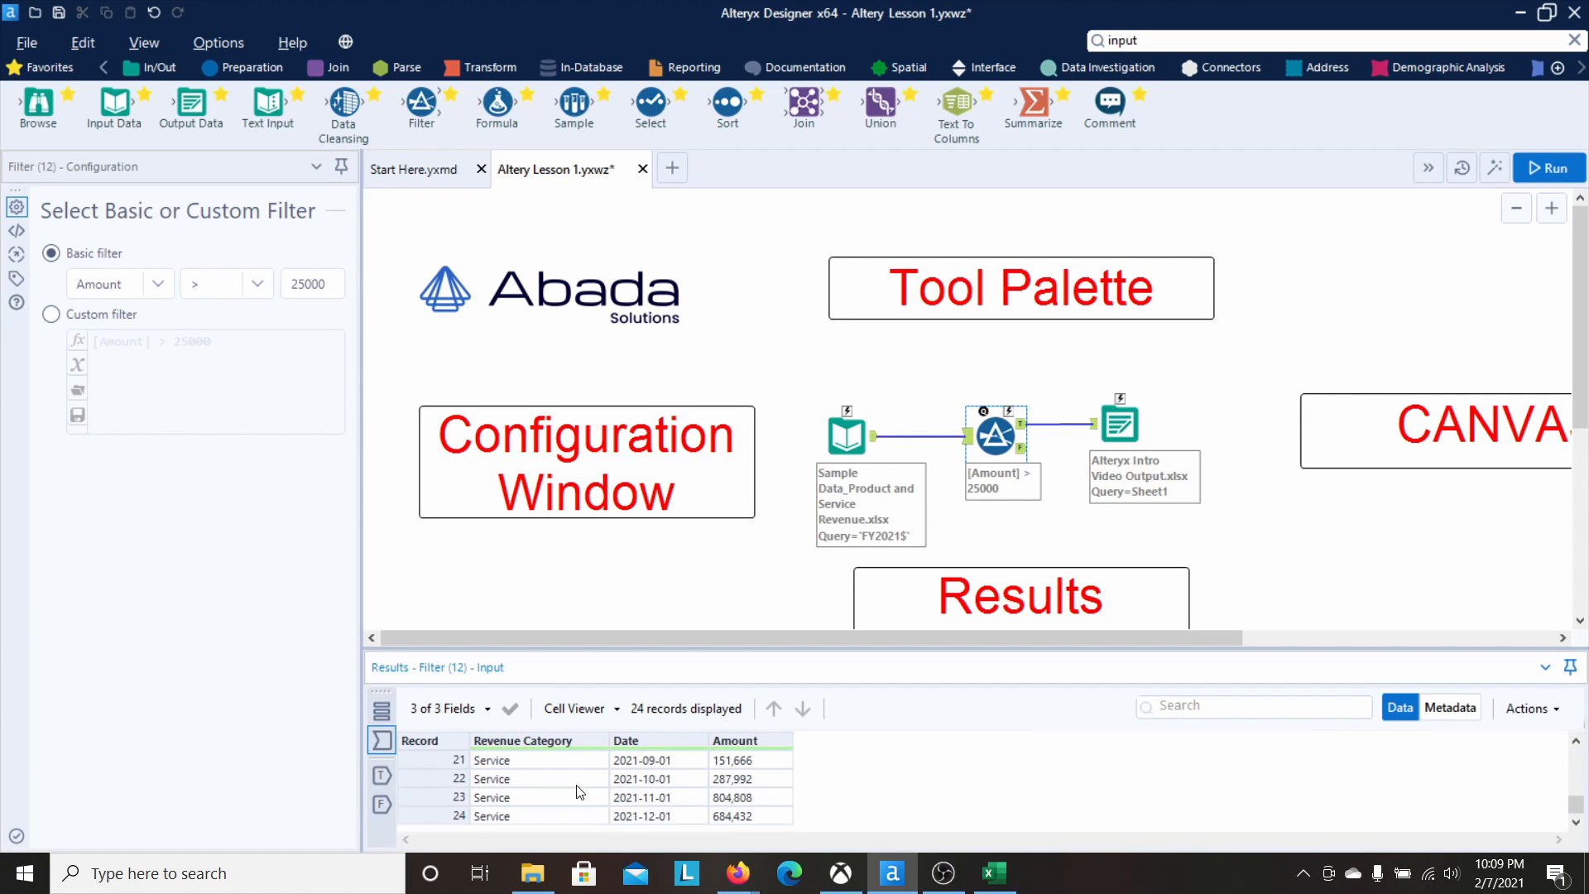
{"action": "left_click", "coordinate": [374, 781]}
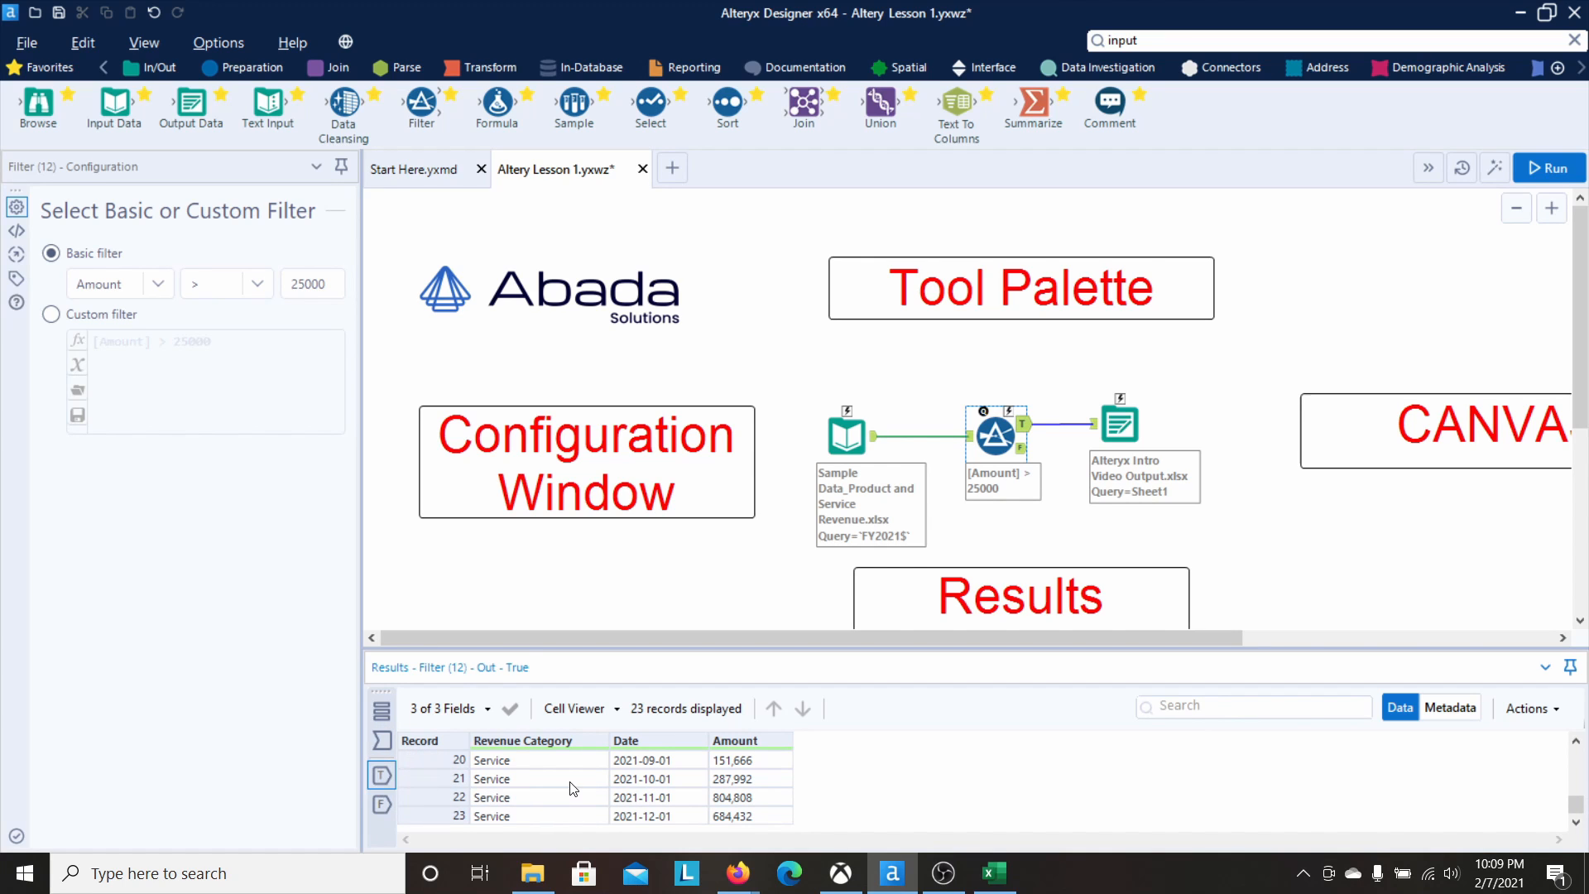
{"action": "scroll", "coordinate": [571, 788], "scroll_direction": "up", "scroll_amount": 6}
{"action": "scroll", "coordinate": [571, 788], "scroll_direction": "down", "scroll_amount": 6}
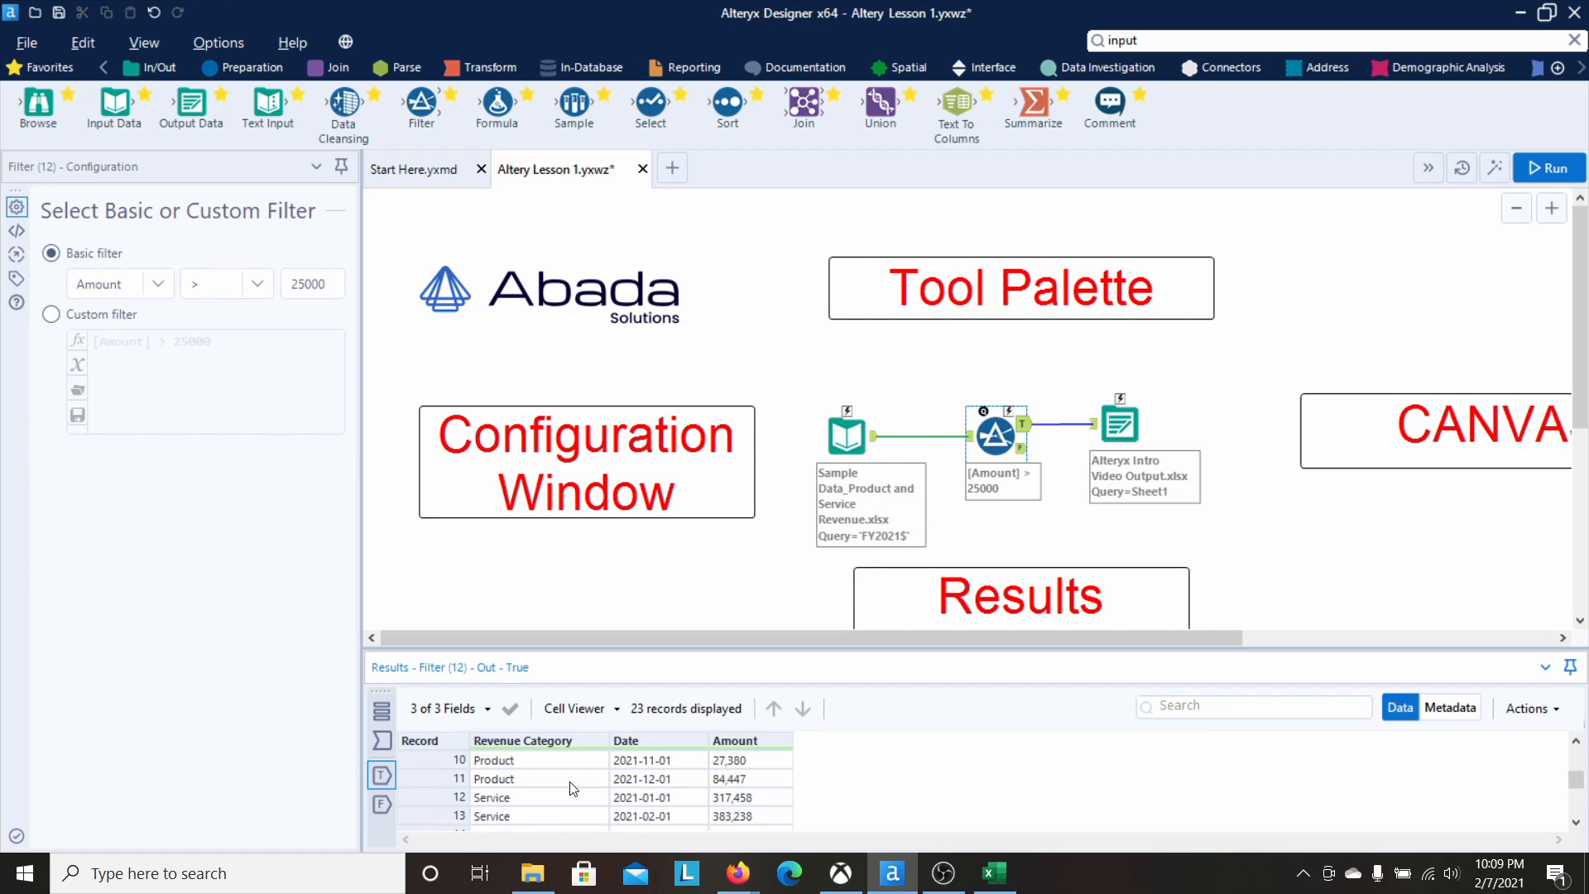
{"action": "left_click", "coordinate": [381, 804]}
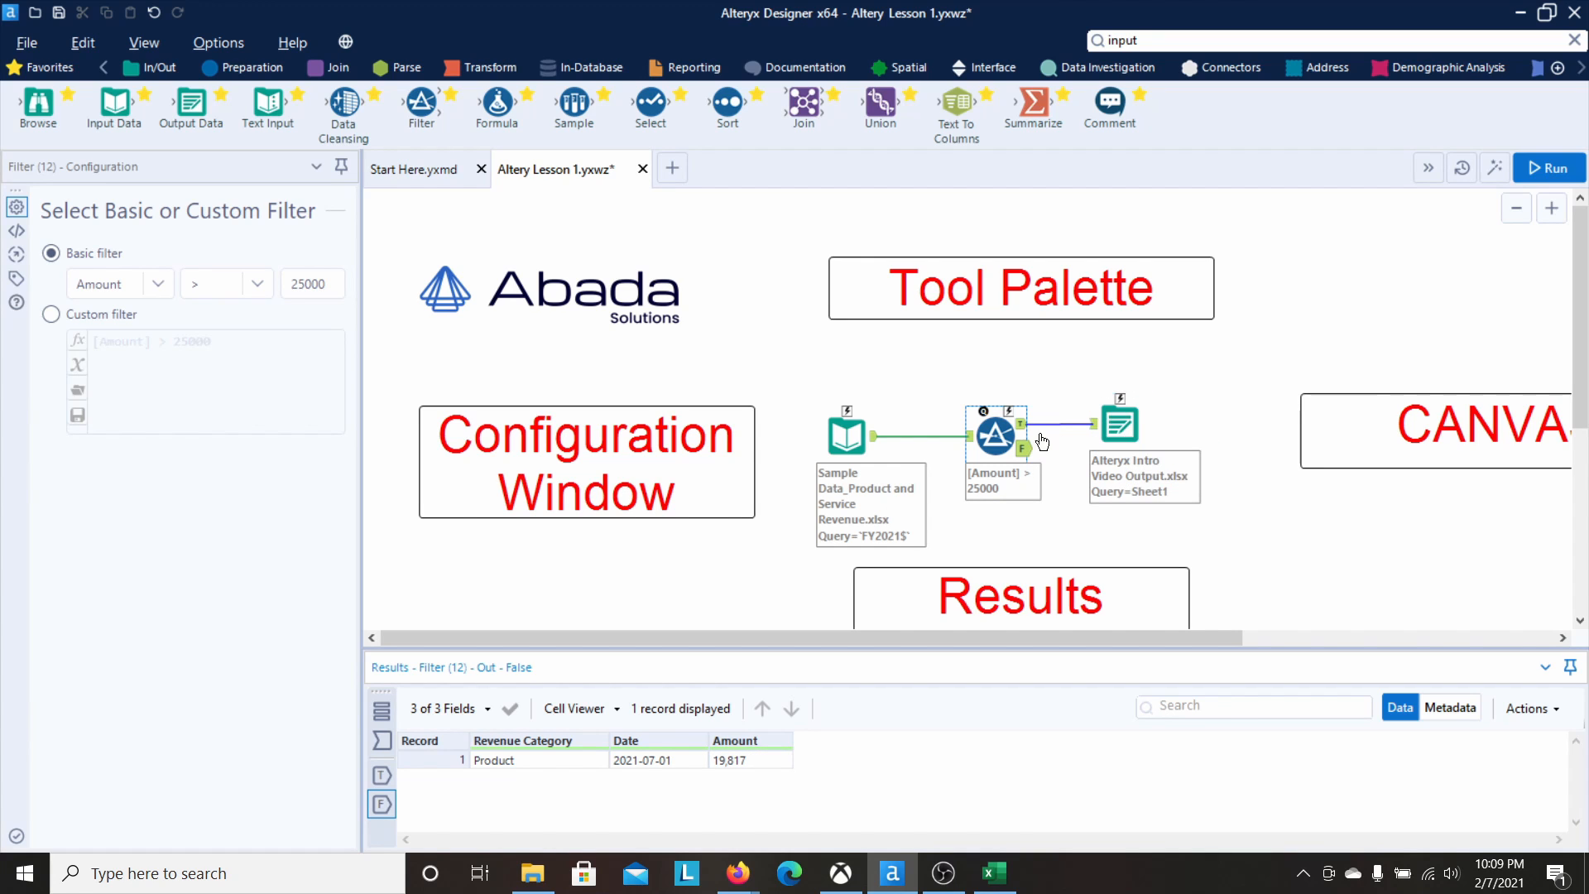
Step: Look through the full list of records that reach the Output Data tool
{"action": "left_click", "coordinate": [1119, 427]}
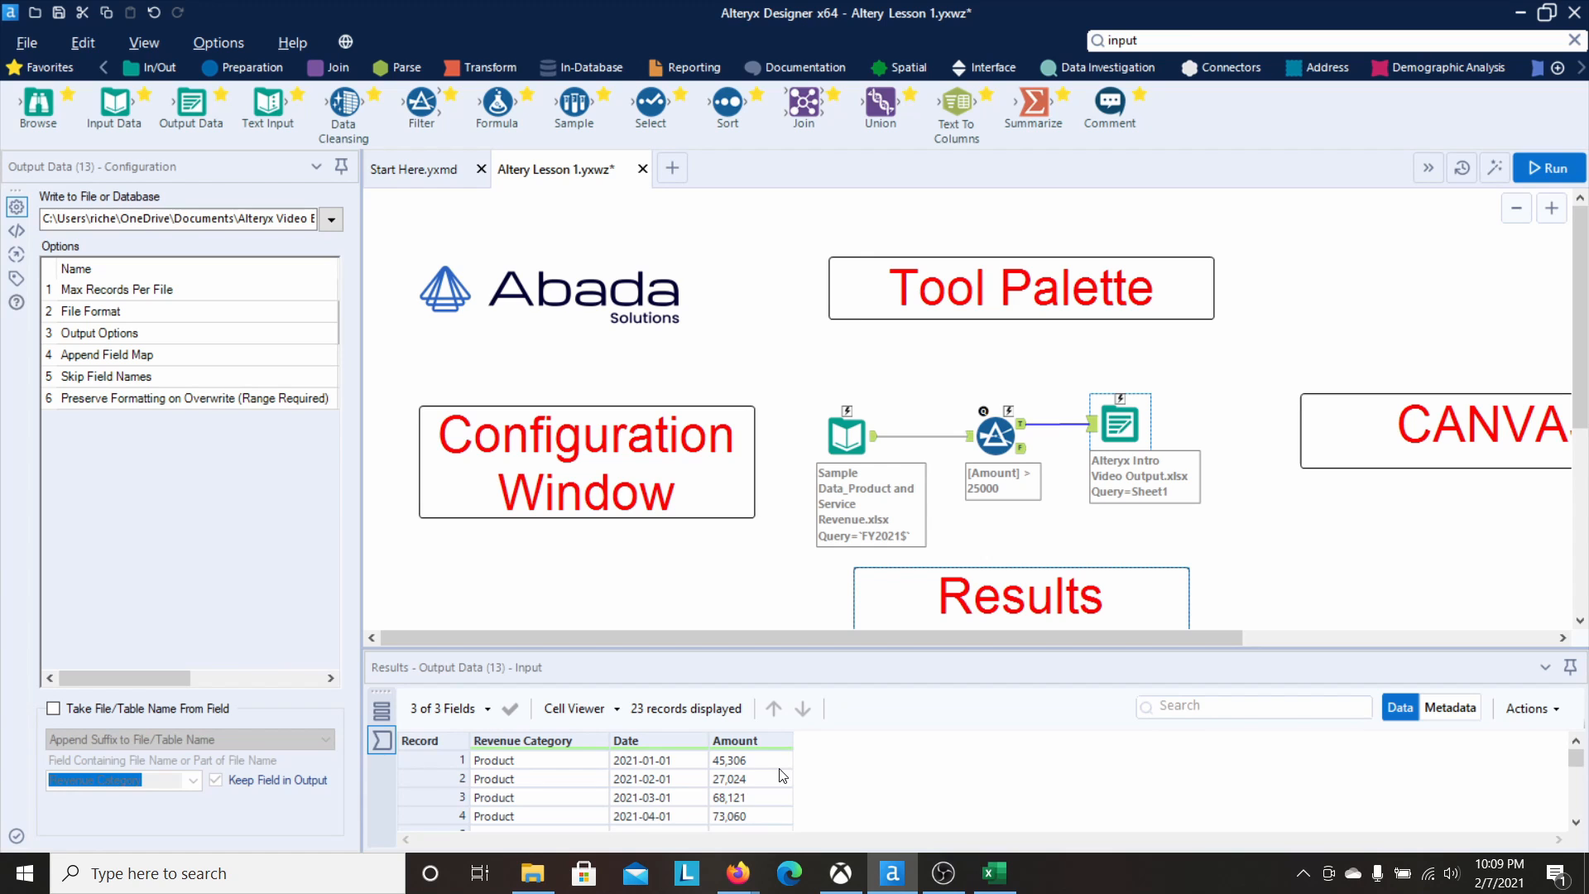
{"action": "scroll", "coordinate": [782, 775], "scroll_direction": "down", "scroll_amount": 7}
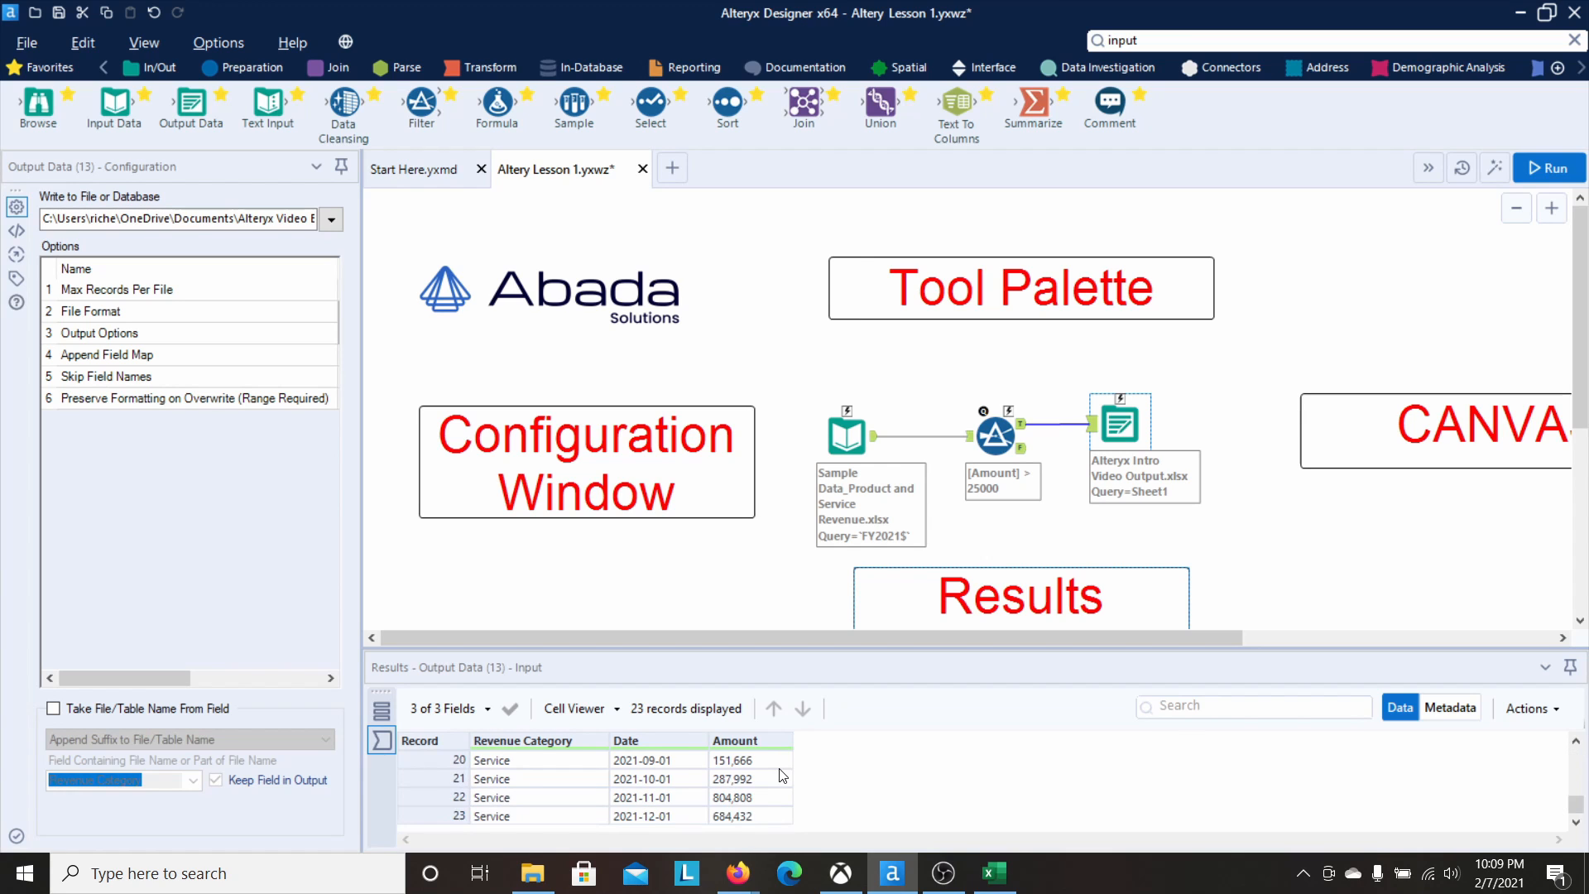
{"action": "scroll", "coordinate": [686, 784], "scroll_direction": "up", "scroll_amount": 7}
{"action": "scroll", "coordinate": [686, 784], "scroll_direction": "down", "scroll_amount": 7}
{"action": "scroll", "coordinate": [685, 783], "scroll_direction": "up", "scroll_amount": 7}
{"action": "scroll", "coordinate": [685, 784], "scroll_direction": "down", "scroll_amount": 5}
{"action": "scroll", "coordinate": [685, 784], "scroll_direction": "down", "scroll_amount": 2}
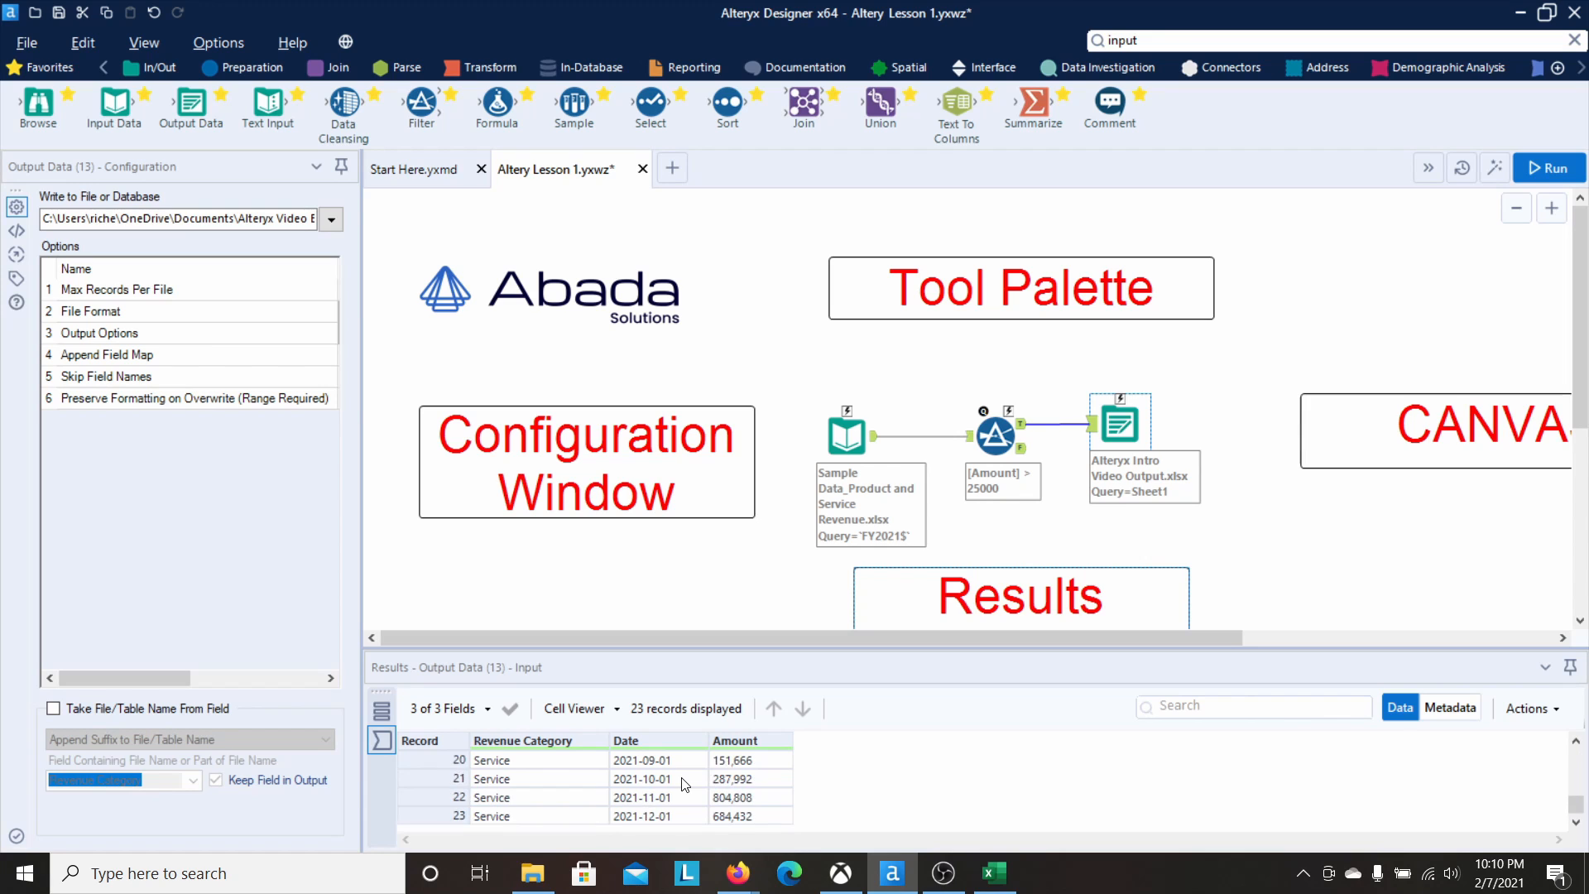